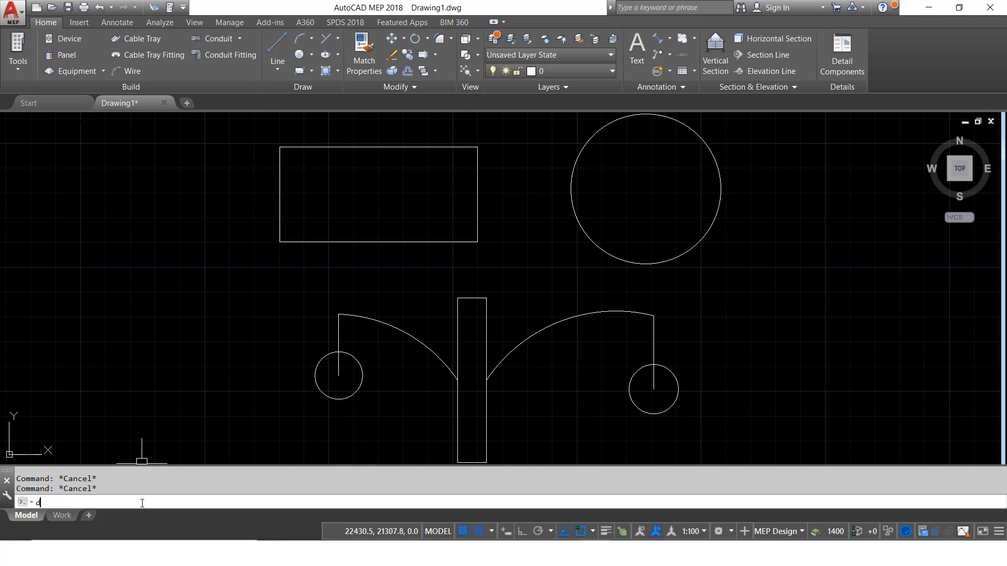
# Step: Open the Annotative dimension style for modification and show its text settings
pyautogui.press('Return')
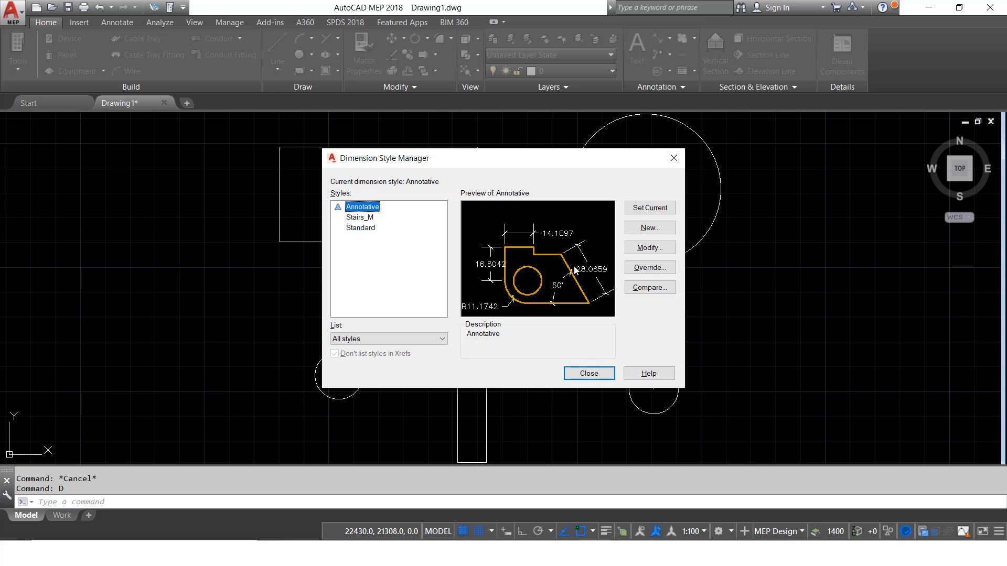
pyautogui.click(653, 250)
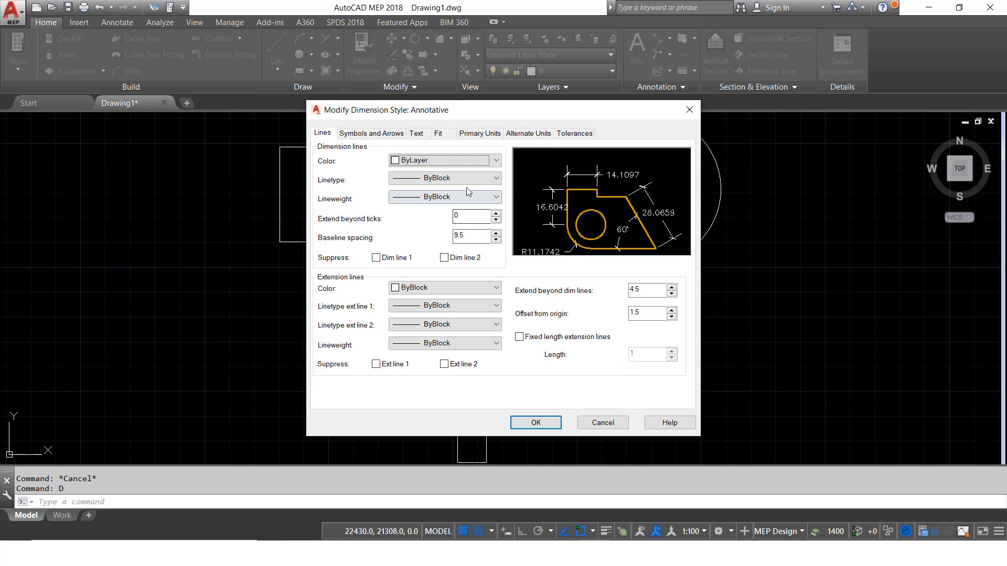
pyautogui.click(418, 135)
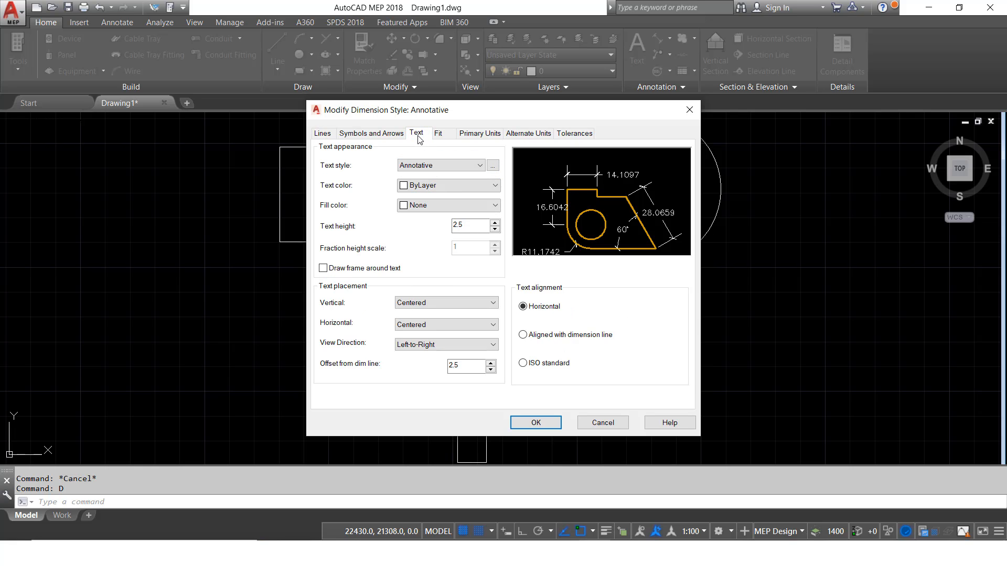
# Step: Try the Arial-Bold and RomanS text styles for the dimension text, and set the style back to Annotative
pyautogui.click(418, 166)
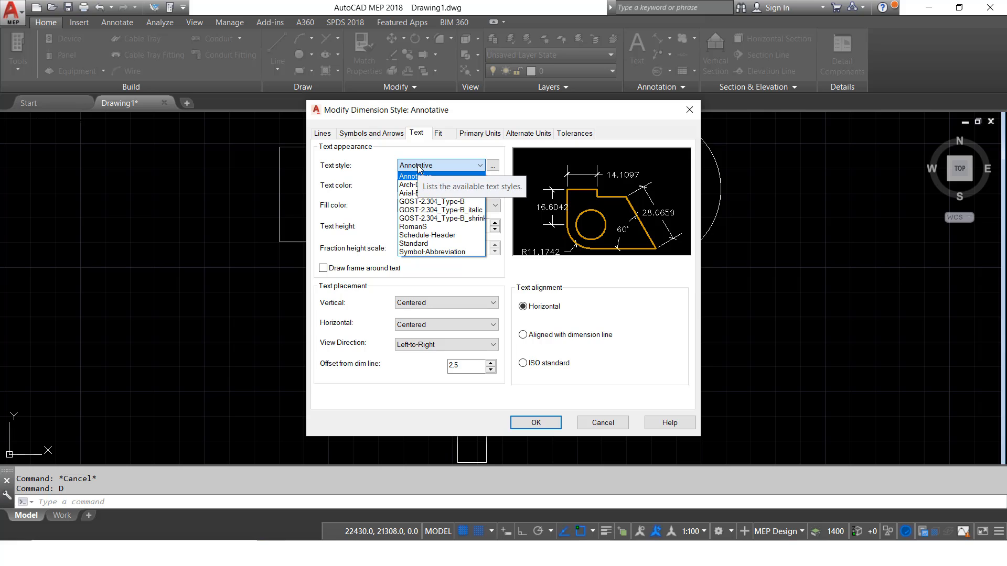
pyautogui.click(417, 194)
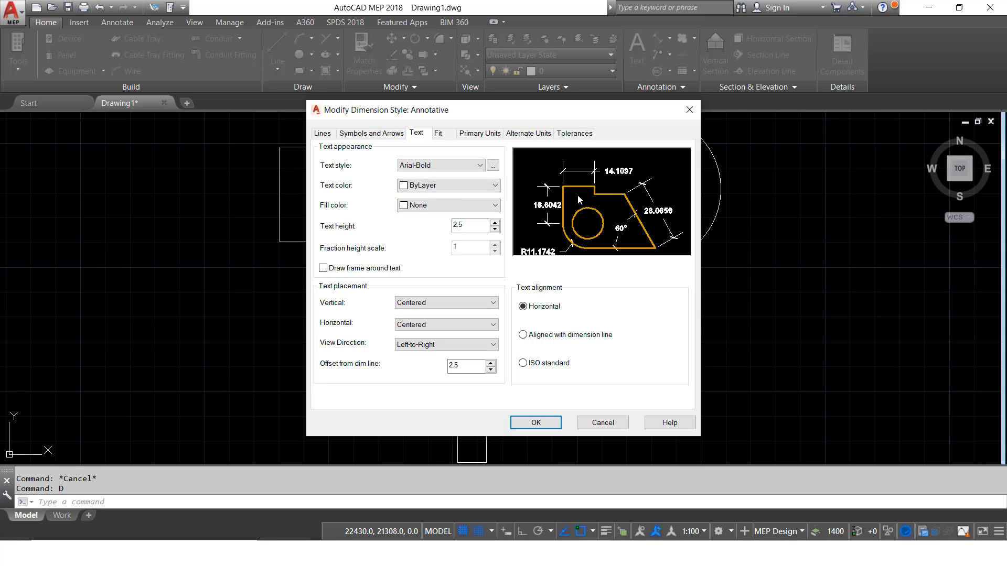
pyautogui.click(472, 165)
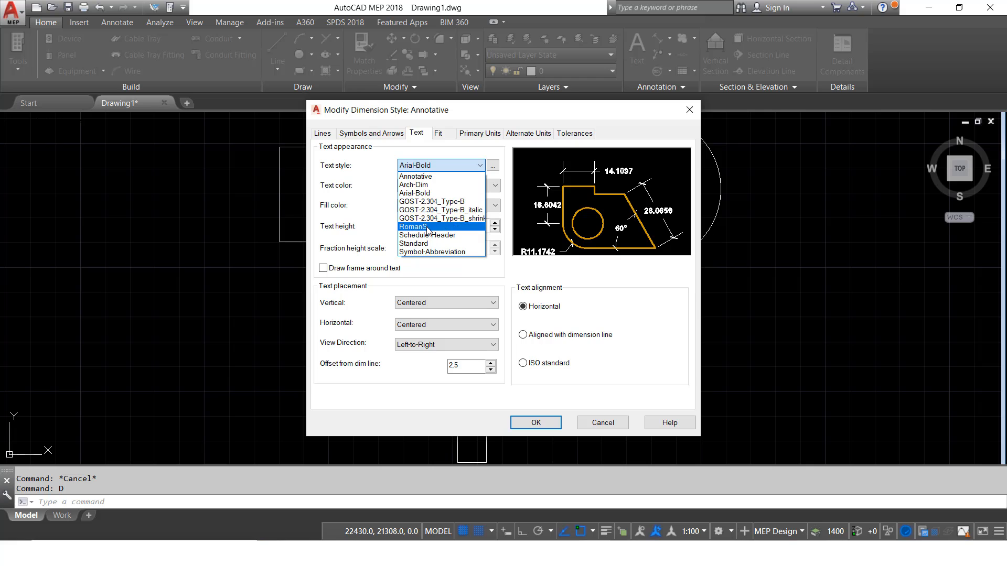
pyautogui.click(420, 230)
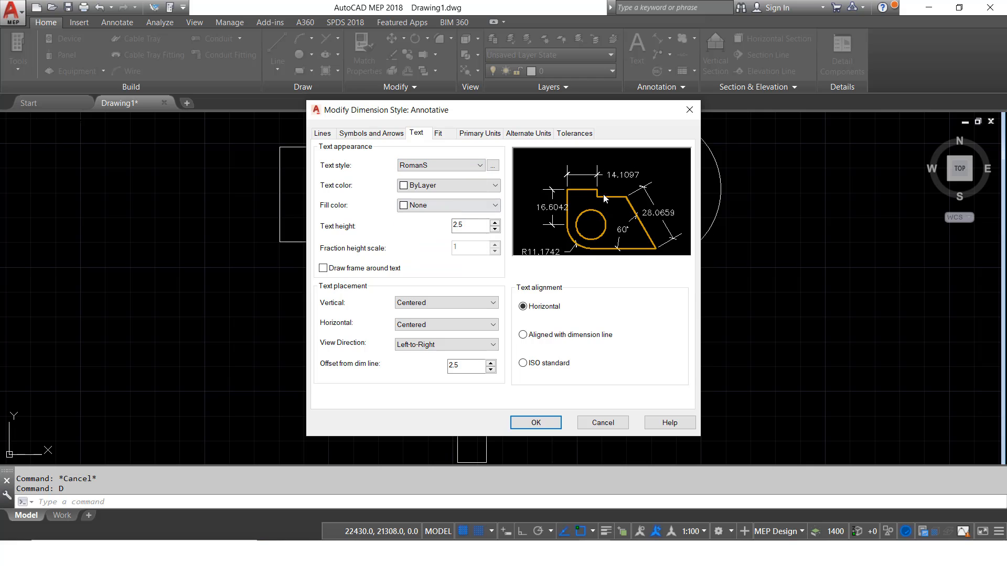
pyautogui.click(453, 165)
pyautogui.click(420, 175)
# Step: Set the dimension text color of the Annotative style to Yellow
pyautogui.click(422, 187)
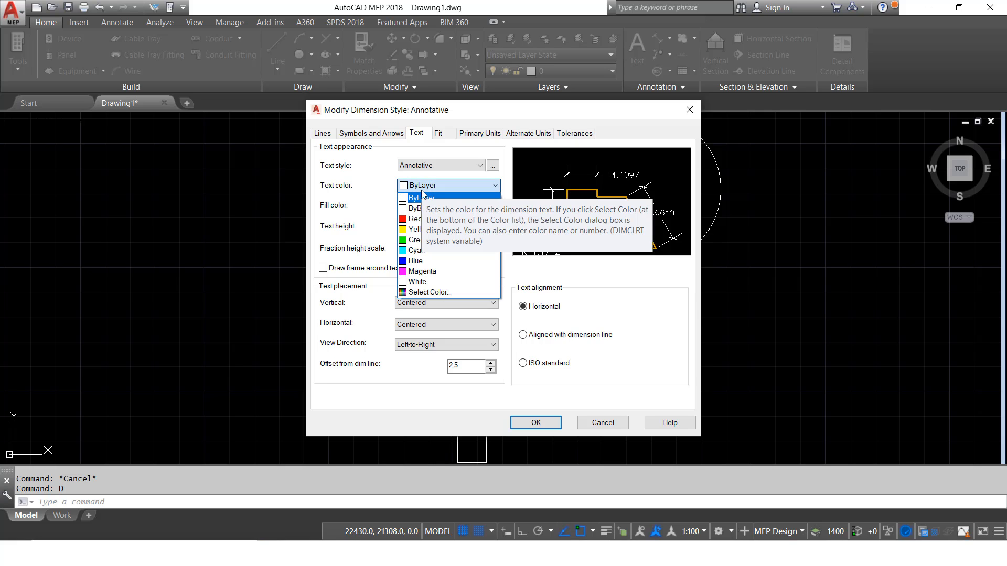
pyautogui.click(418, 230)
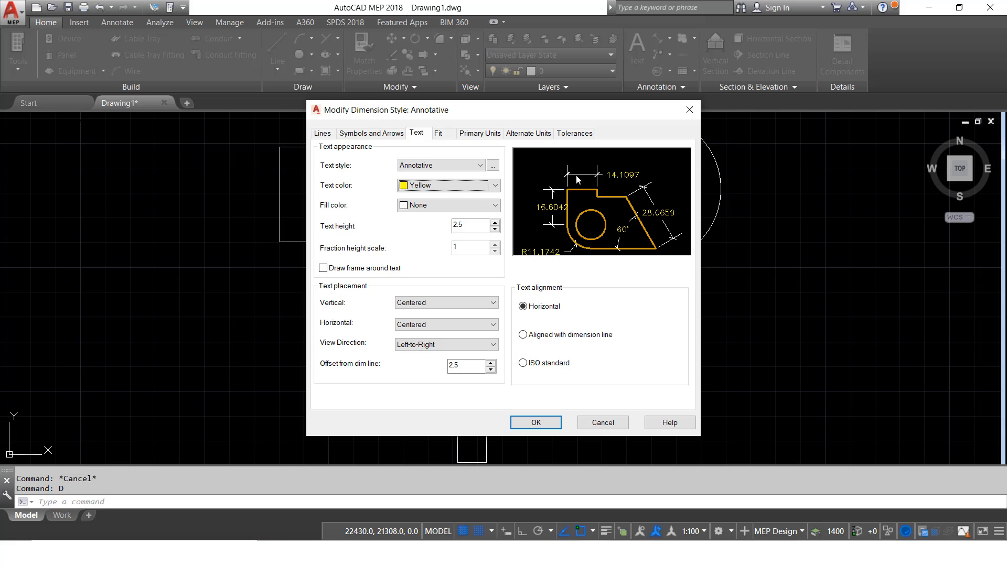
# Step: Try a Red fill color behind the dimension text, and set the fill back to None
pyautogui.click(434, 211)
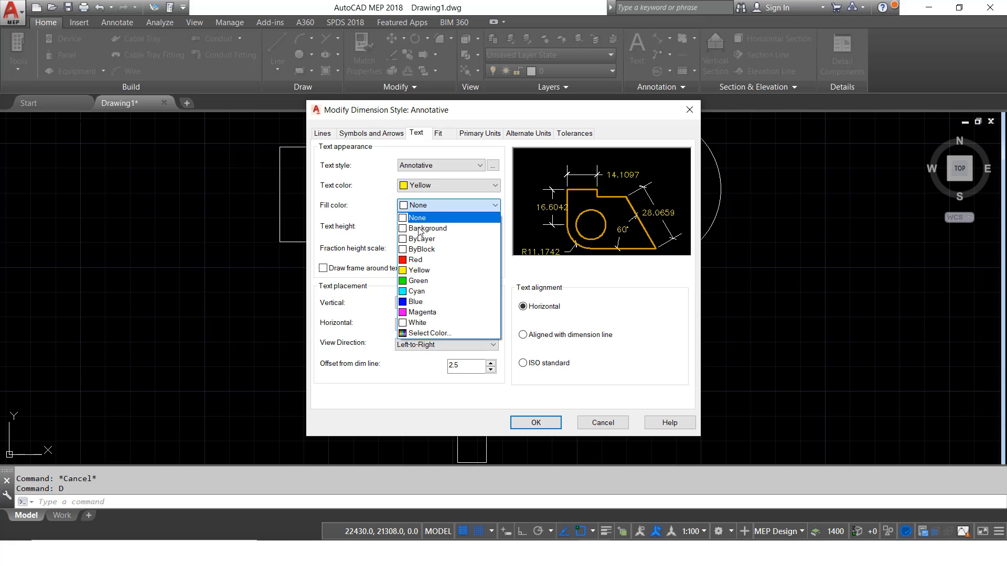
pyautogui.click(423, 261)
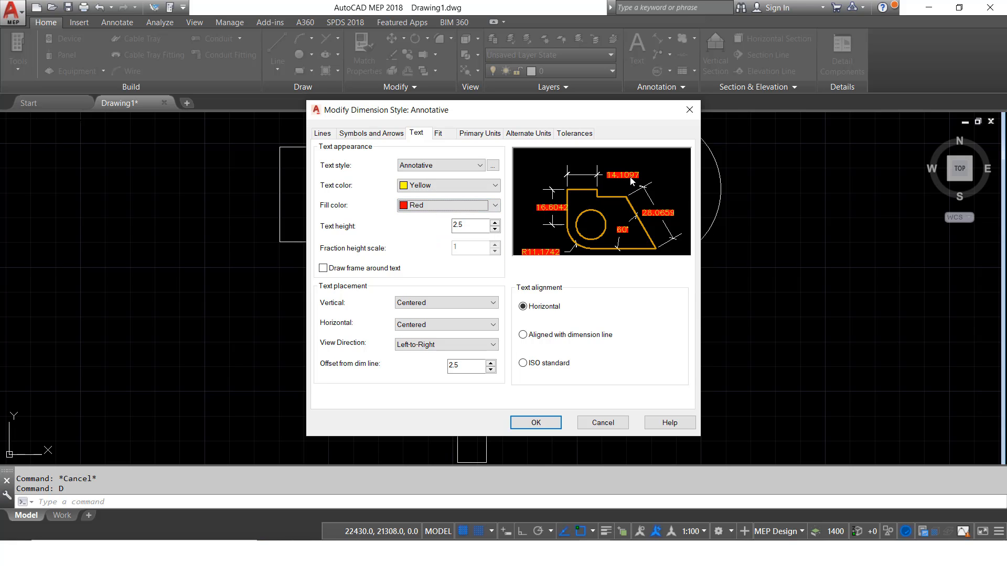
pyautogui.click(436, 210)
pyautogui.click(425, 220)
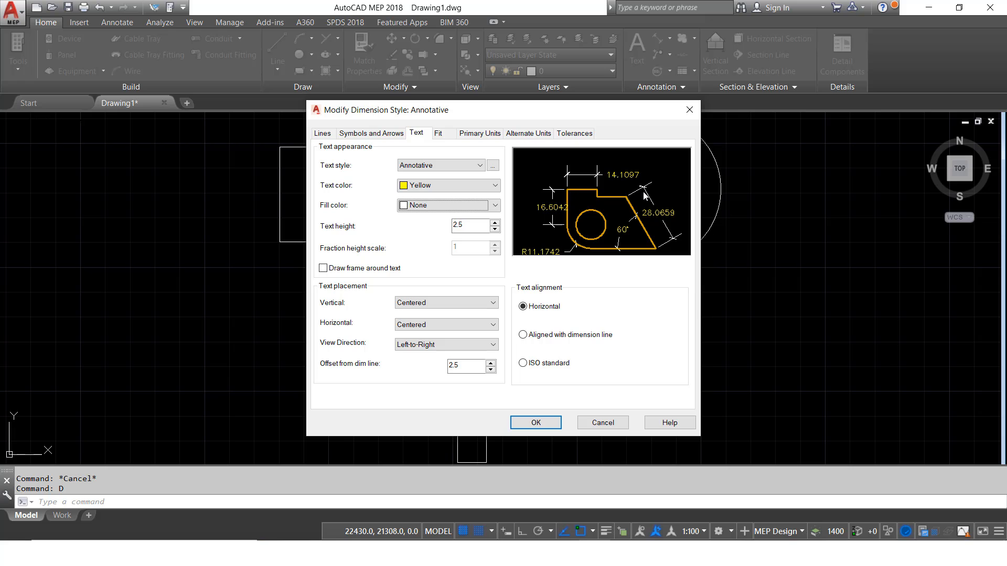
# Step: Set the first and second arrowheads of the Annotative dimension style to Box
pyautogui.click(367, 134)
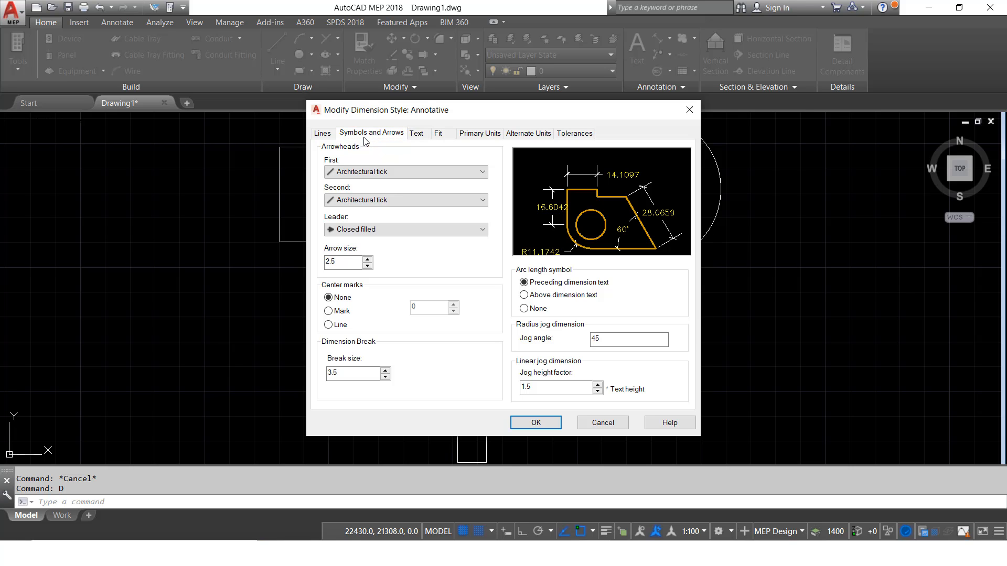
pyautogui.click(360, 172)
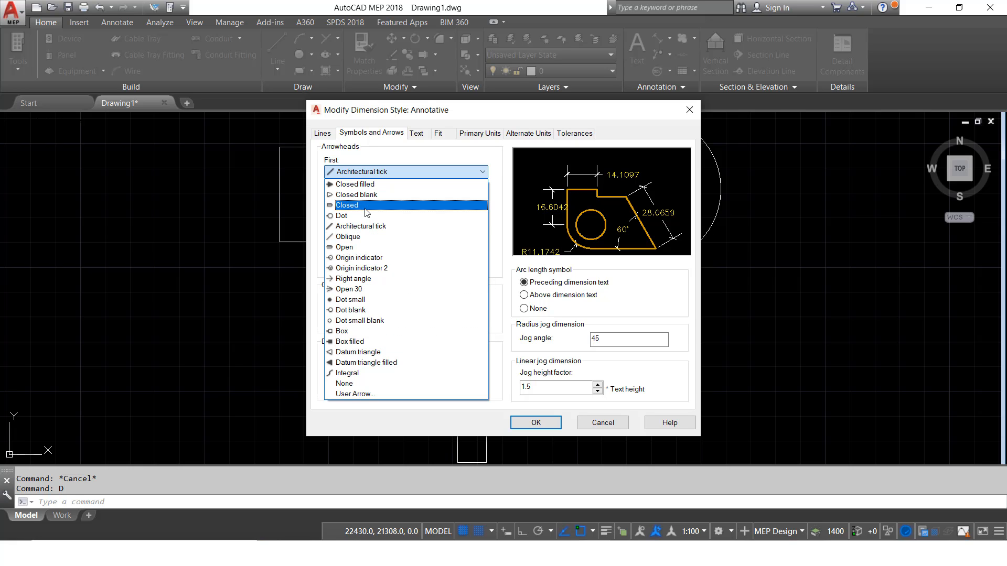
pyautogui.click(339, 331)
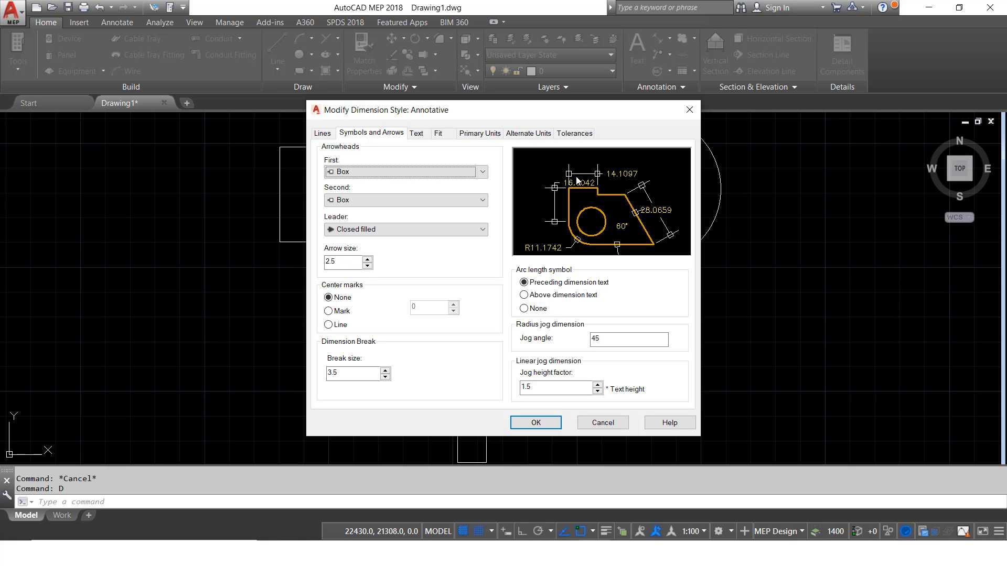
# Step: Set the dimension line color to Magenta, accept the style changes and close the Dimension Style Manager
pyautogui.click(322, 133)
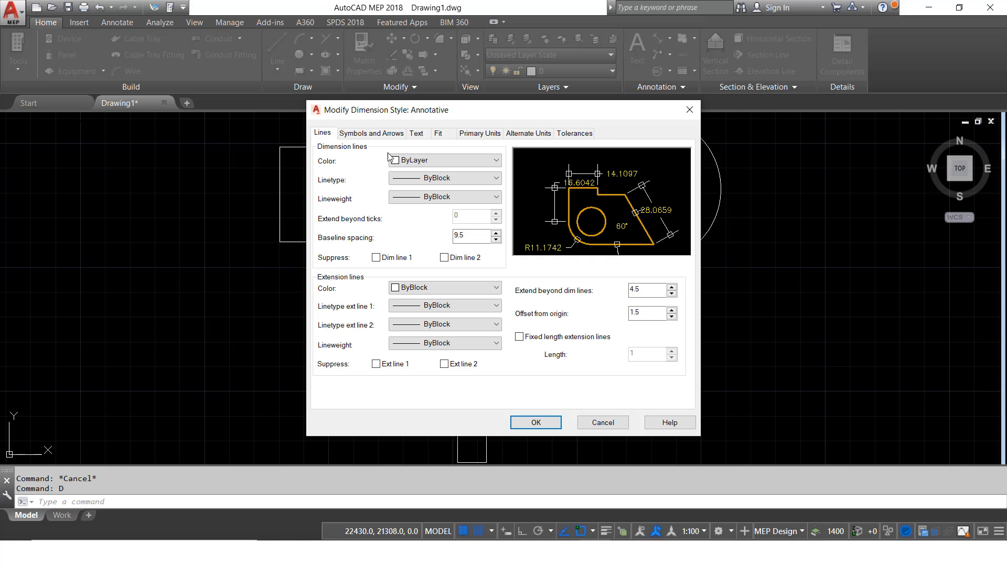
pyautogui.click(430, 160)
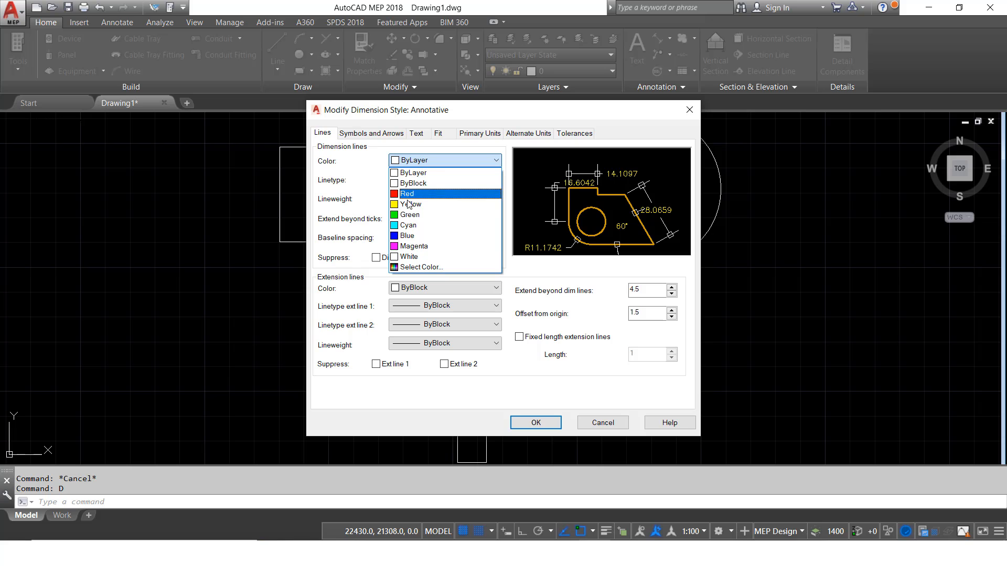
pyautogui.click(403, 246)
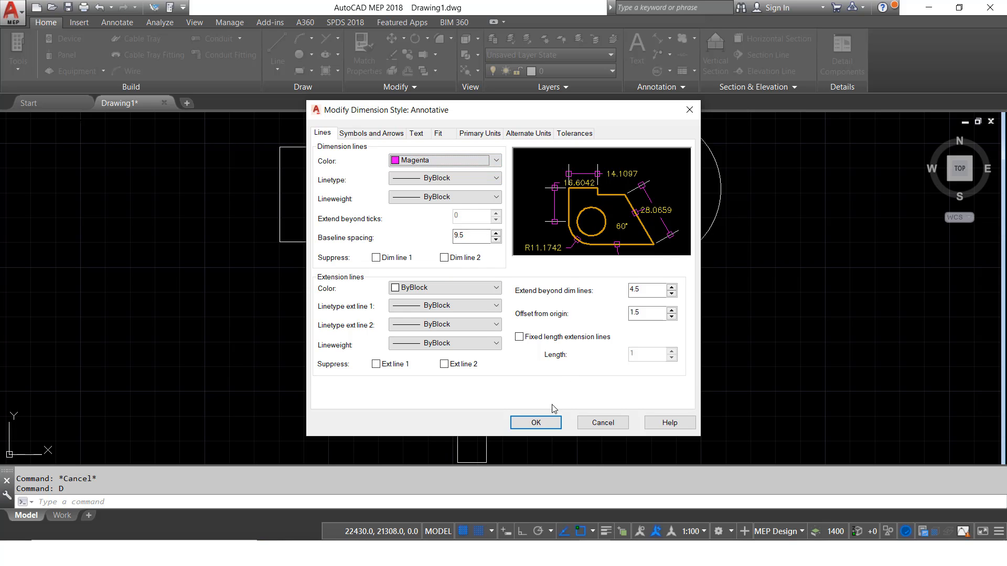
pyautogui.click(536, 422)
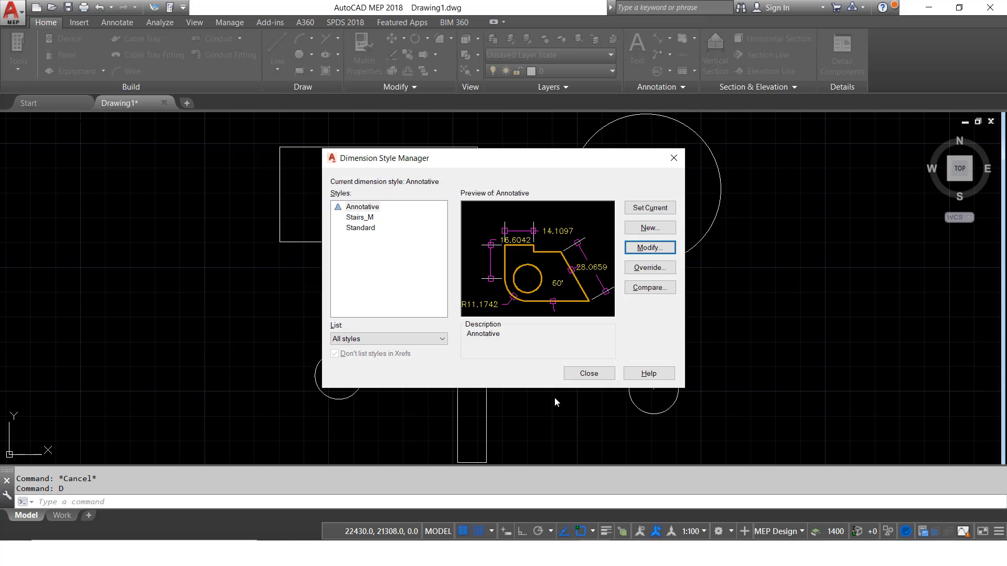
pyautogui.click(582, 374)
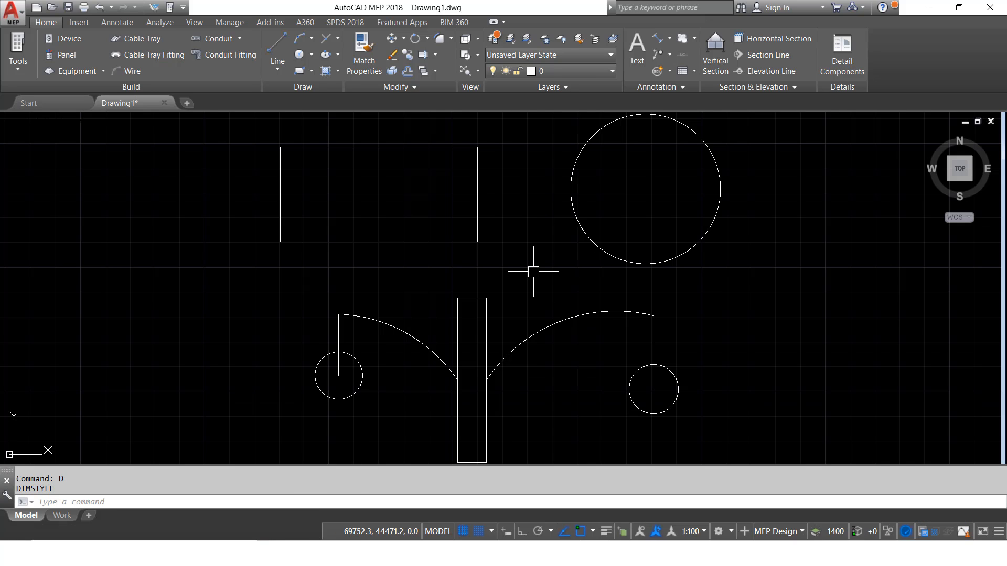
# Step: Add a linear dimension along the large rectangle's top edge, with the dimension line placed just above it
pyautogui.click(671, 40)
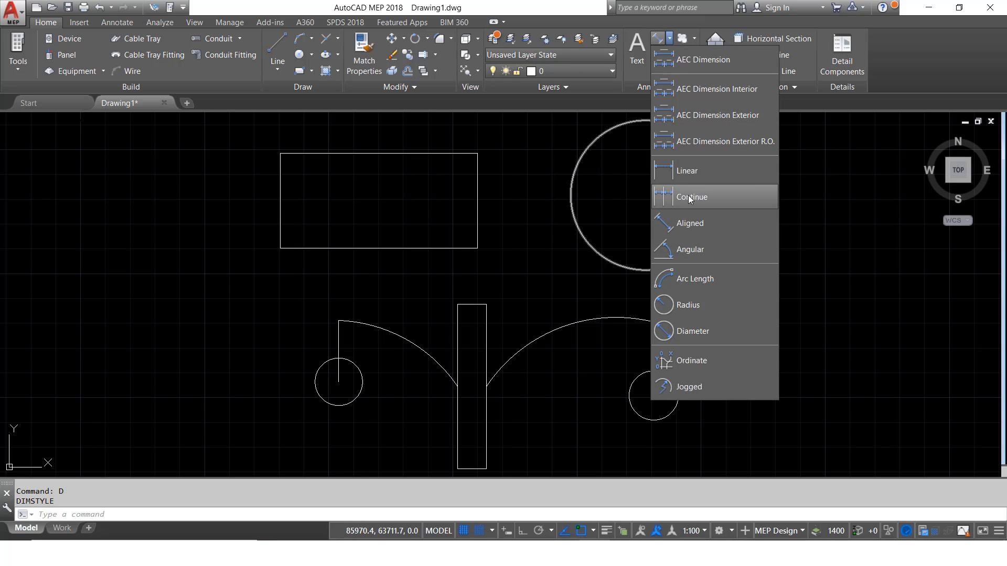
pyautogui.click(687, 171)
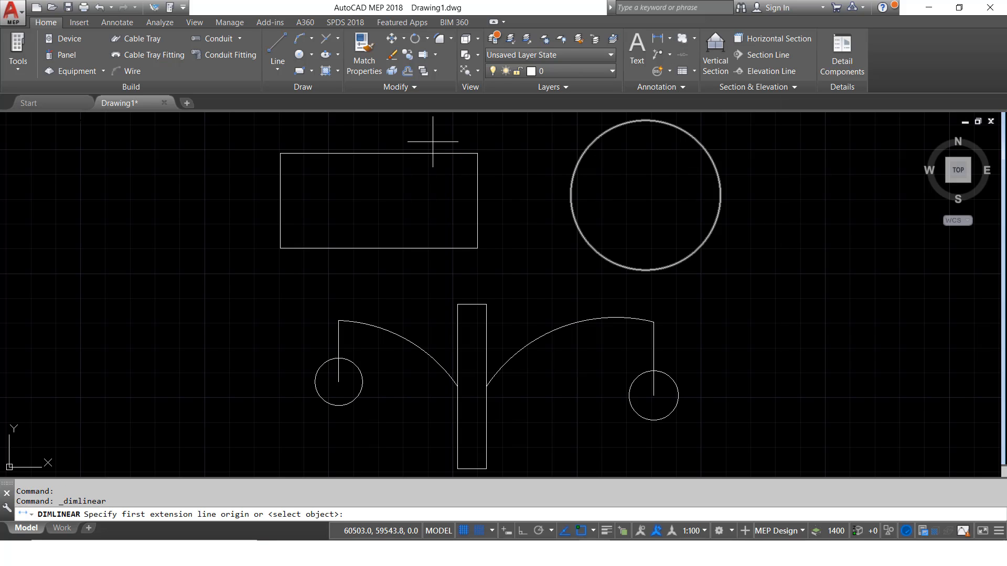
pyautogui.click(477, 153)
pyautogui.click(280, 154)
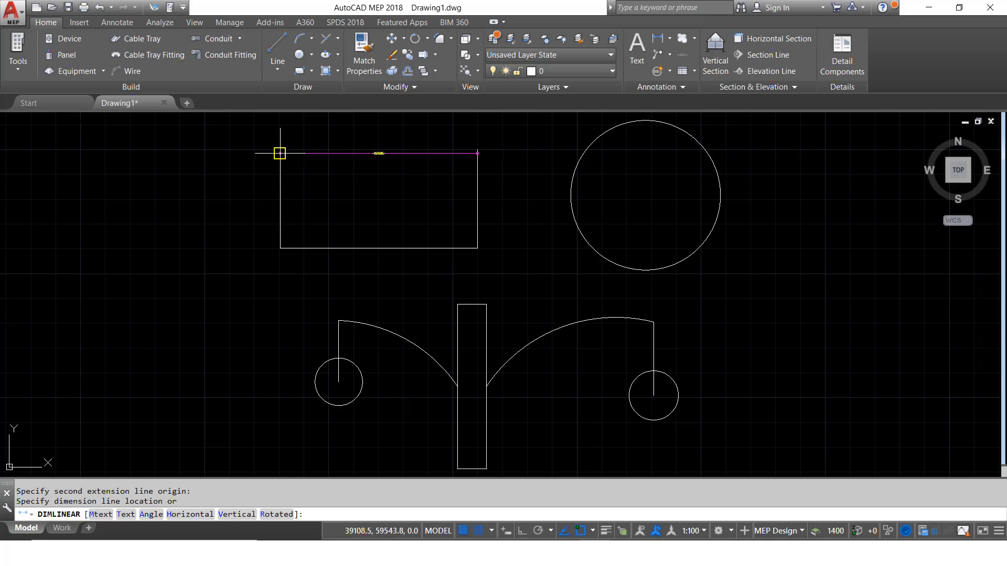
pyautogui.click(312, 138)
# Step: Examine the text, dimension line and arrowheads of the new linear dimension above the rectangle
pyautogui.scroll(10, 399, 130)
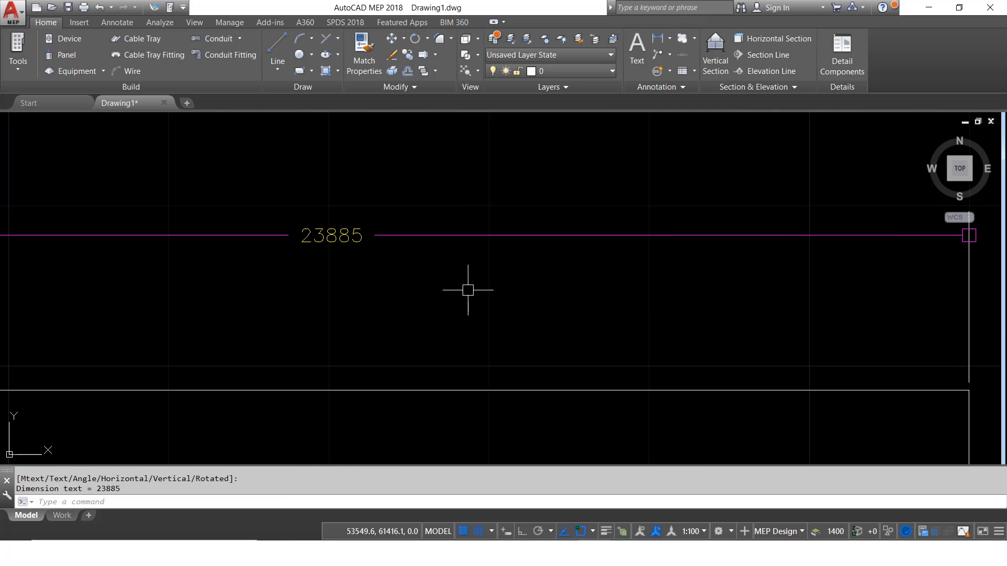
pyautogui.scroll(-2, 443, 176)
pyautogui.click(404, 199)
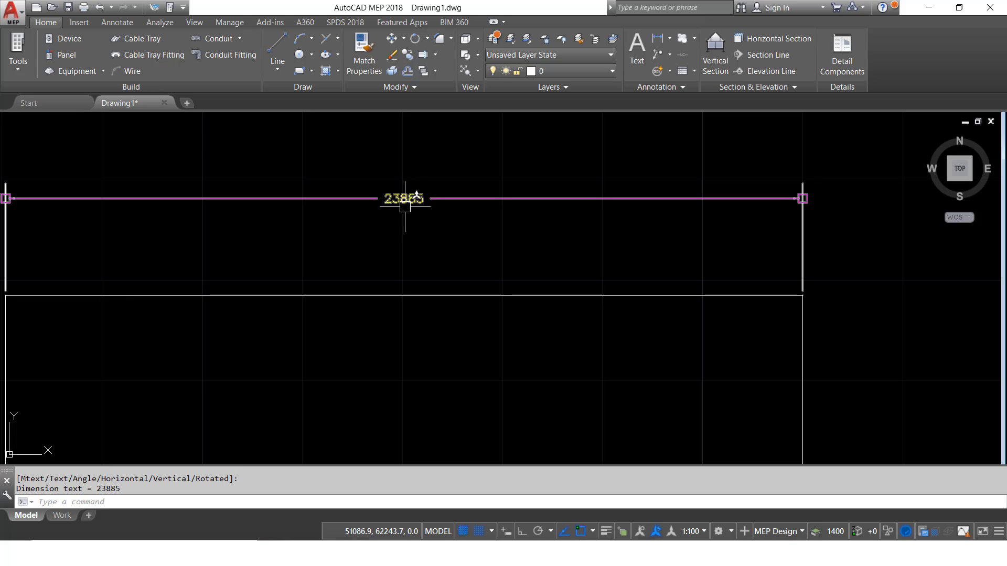
pyautogui.scroll(2, 404, 199)
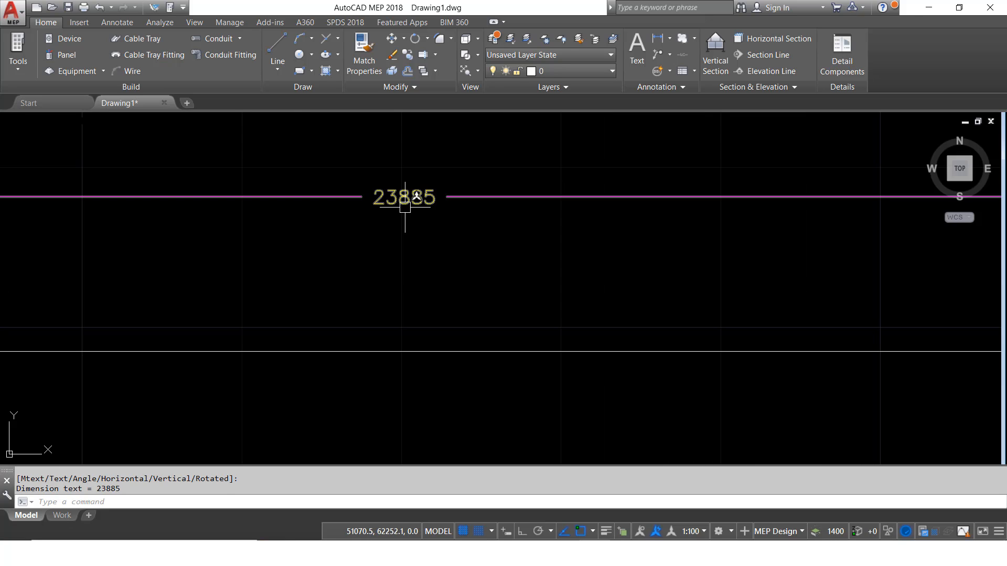
pyautogui.scroll(-2, 489, 227)
pyautogui.scroll(3, 867, 209)
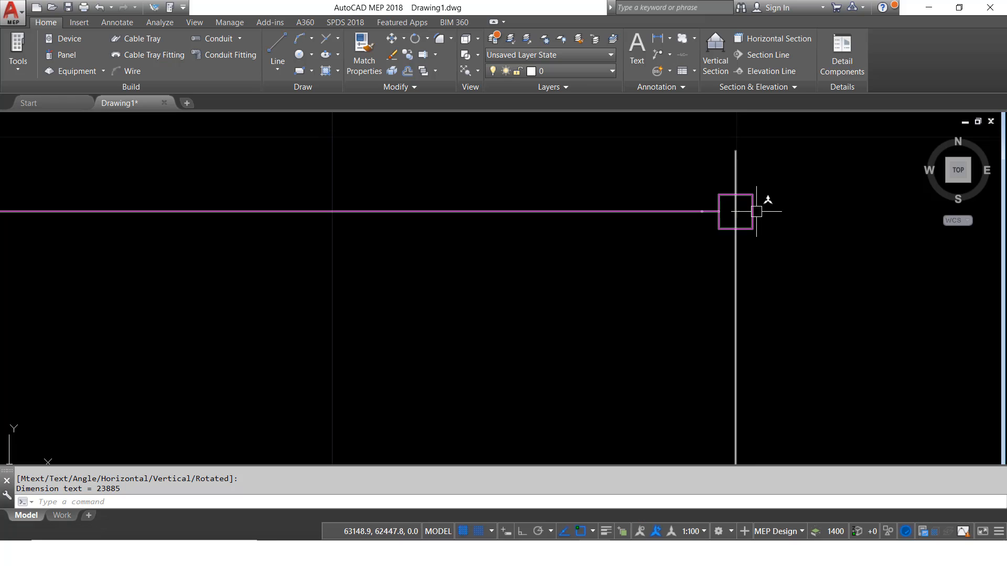
pyautogui.scroll(-5, 765, 216)
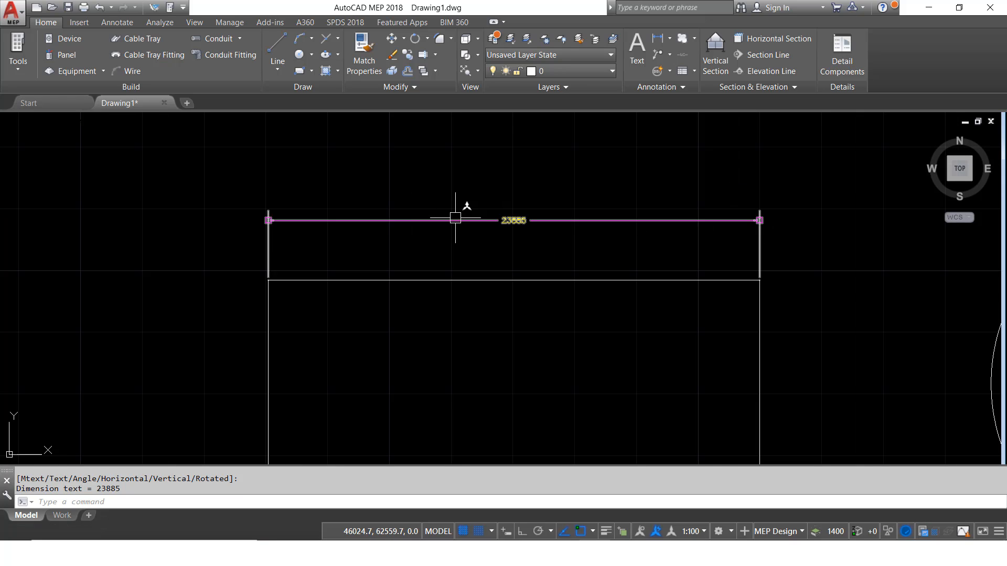
pyautogui.scroll(4, 455, 217)
pyautogui.scroll(-2, 540, 242)
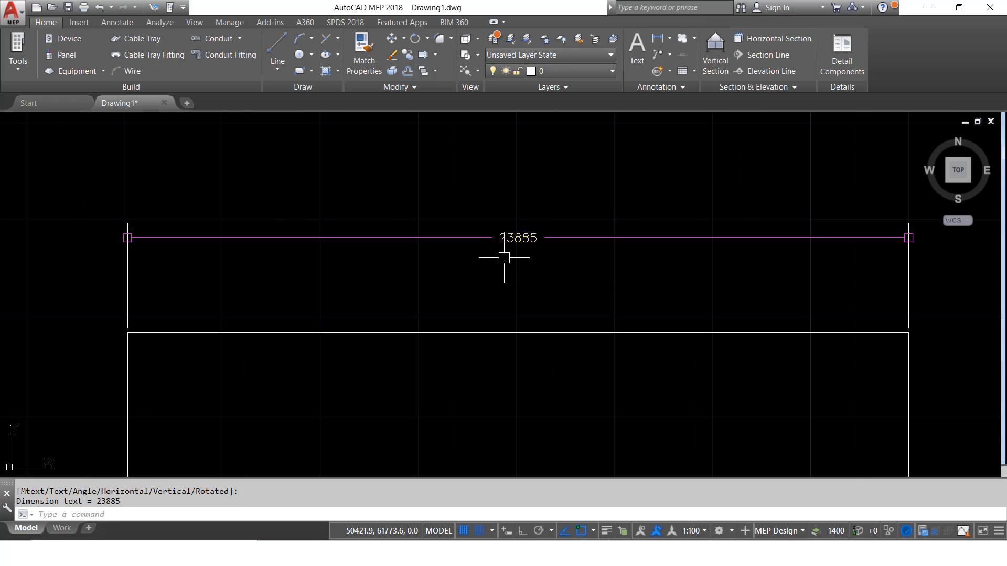
pyautogui.scroll(3, 504, 258)
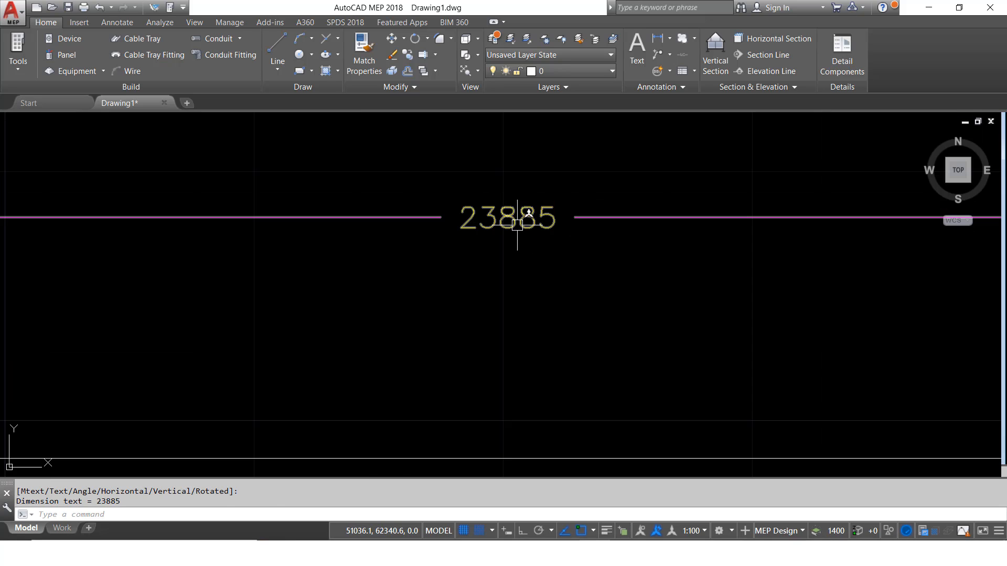
pyautogui.scroll(-2, 467, 247)
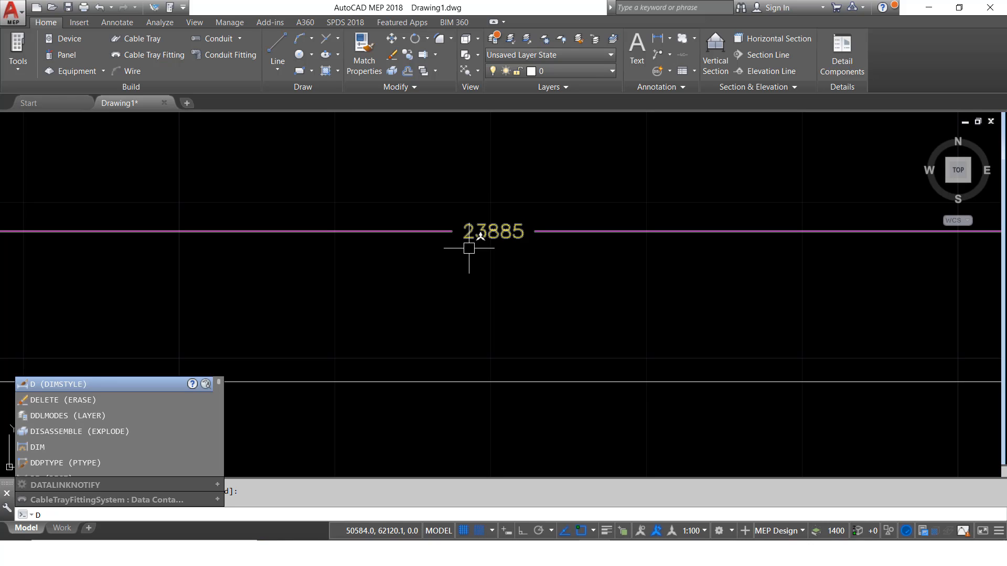
# Step: Turn on a frame around the text in the Annotative dimension style, accept it and close the Dimension Style Manager
pyautogui.press('Return')
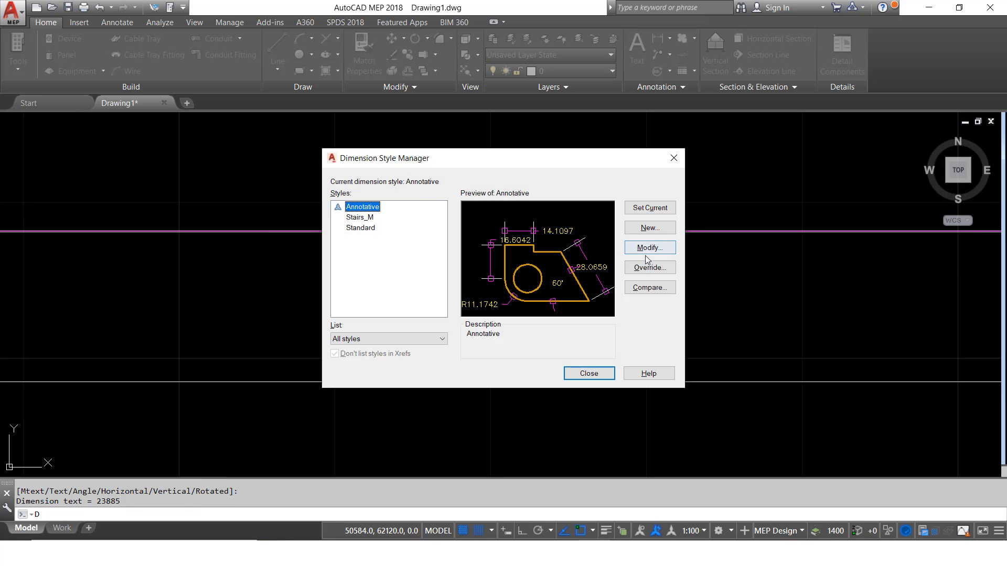
pyautogui.click(649, 247)
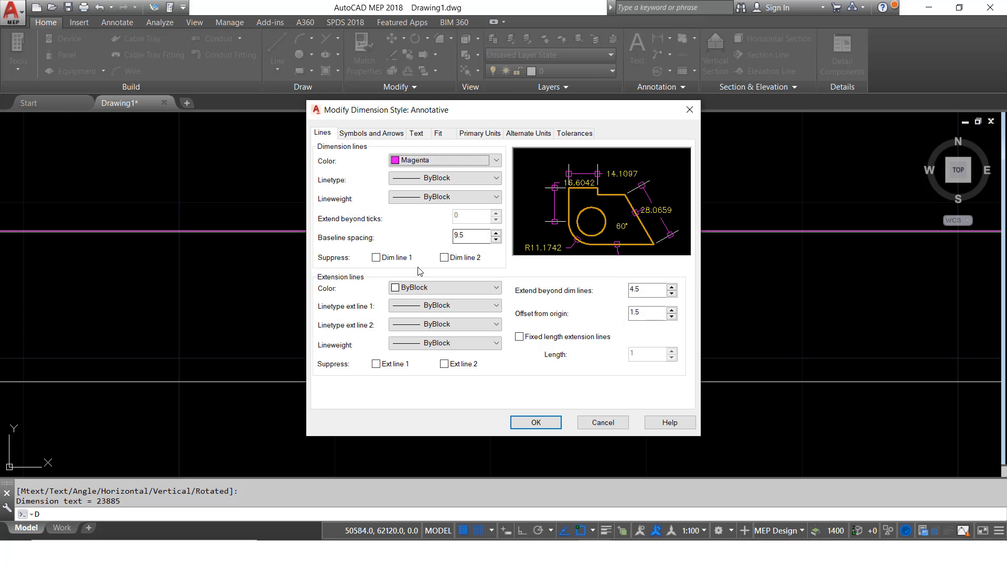
pyautogui.click(373, 134)
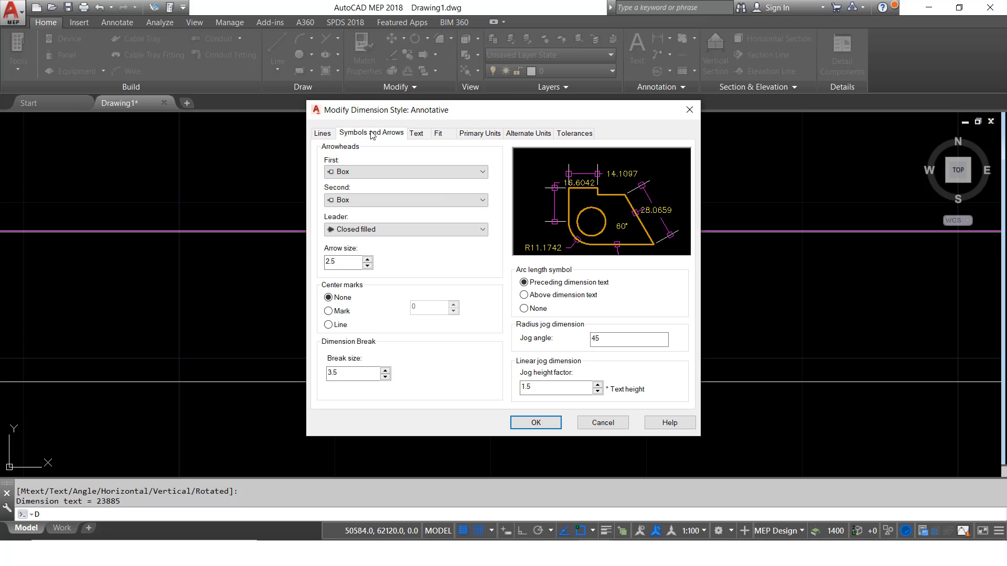
pyautogui.click(423, 134)
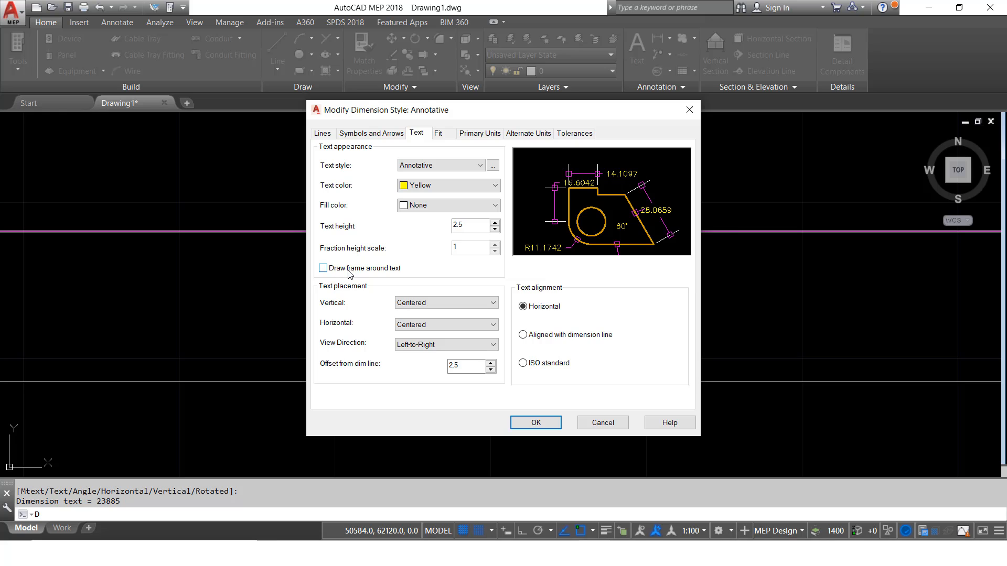
pyautogui.click(323, 268)
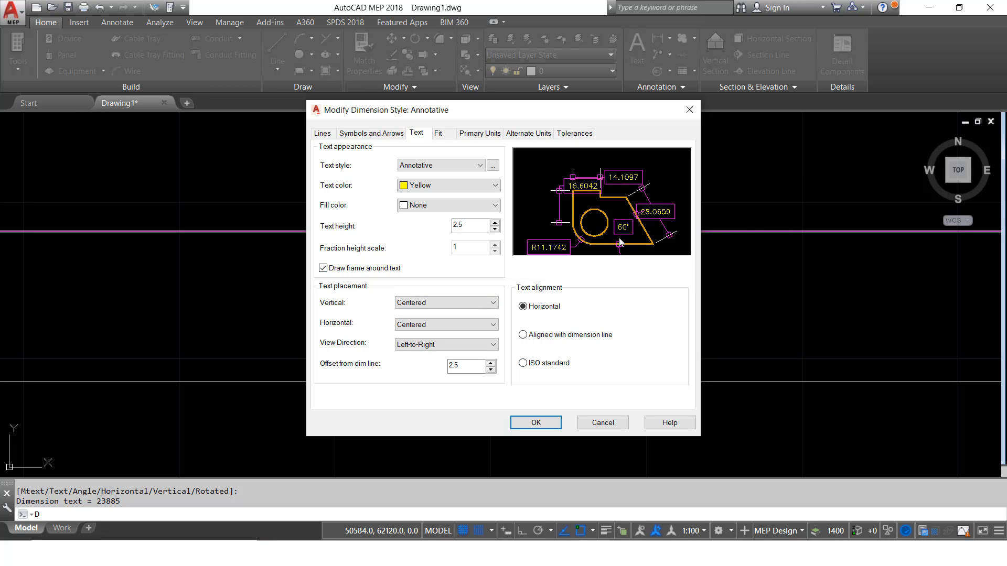
pyautogui.click(536, 422)
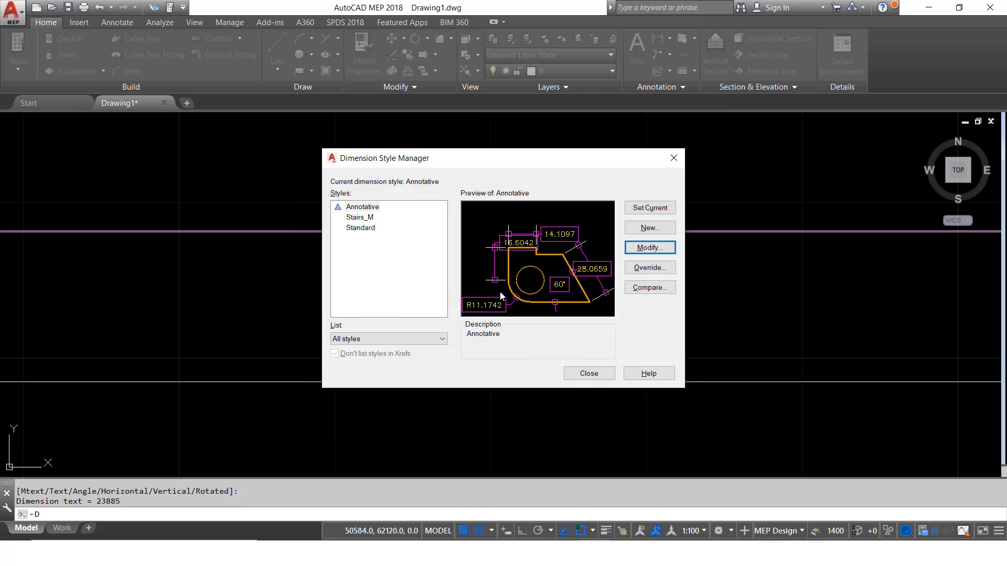
pyautogui.click(589, 373)
pyautogui.scroll(2, 471, 209)
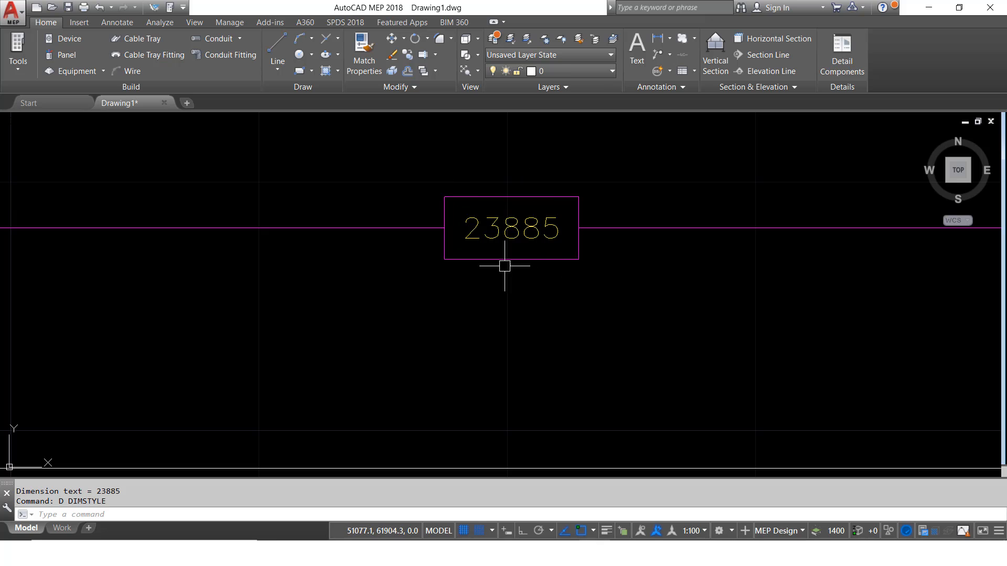
pyautogui.scroll(-2, 518, 222)
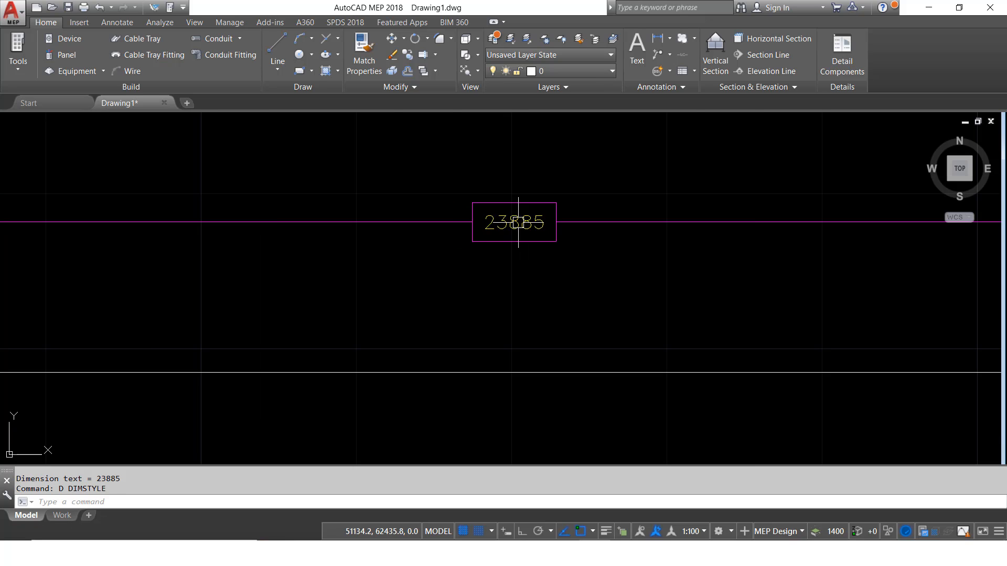
# Step: Add a radius dimension to the large circle, with its text placed outside the circle to the upper right
pyautogui.scroll(-6, 518, 223)
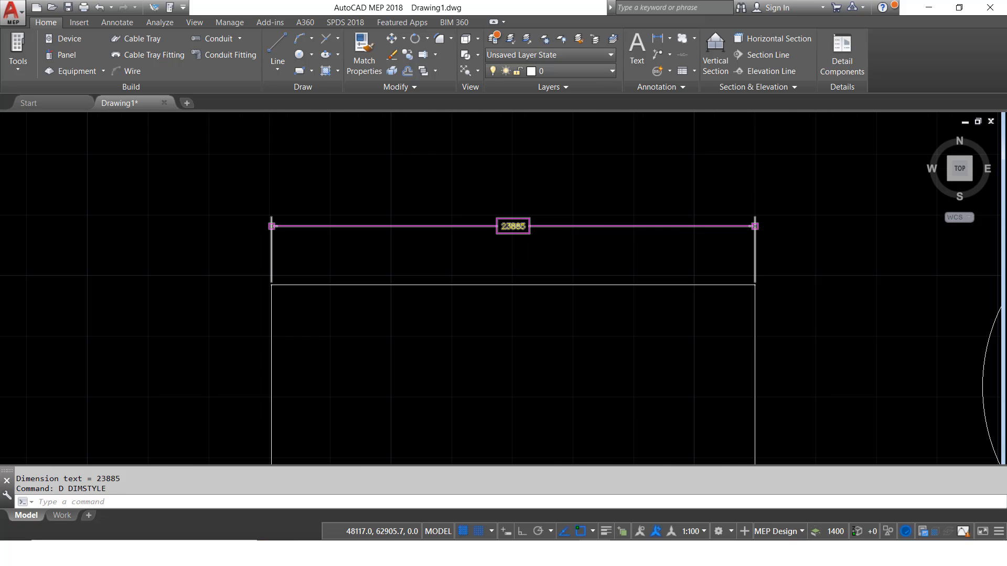
pyautogui.click(670, 39)
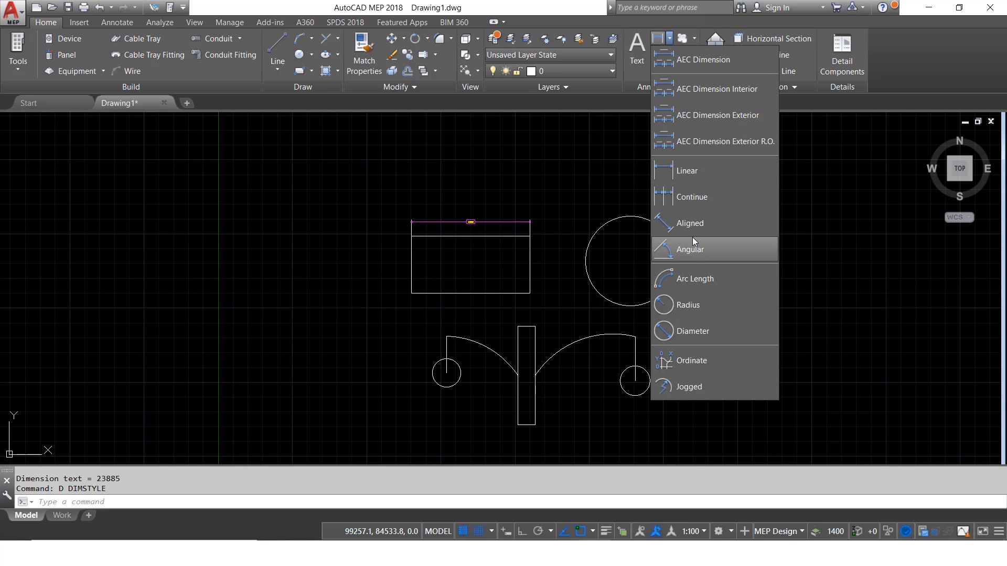
pyautogui.click(702, 307)
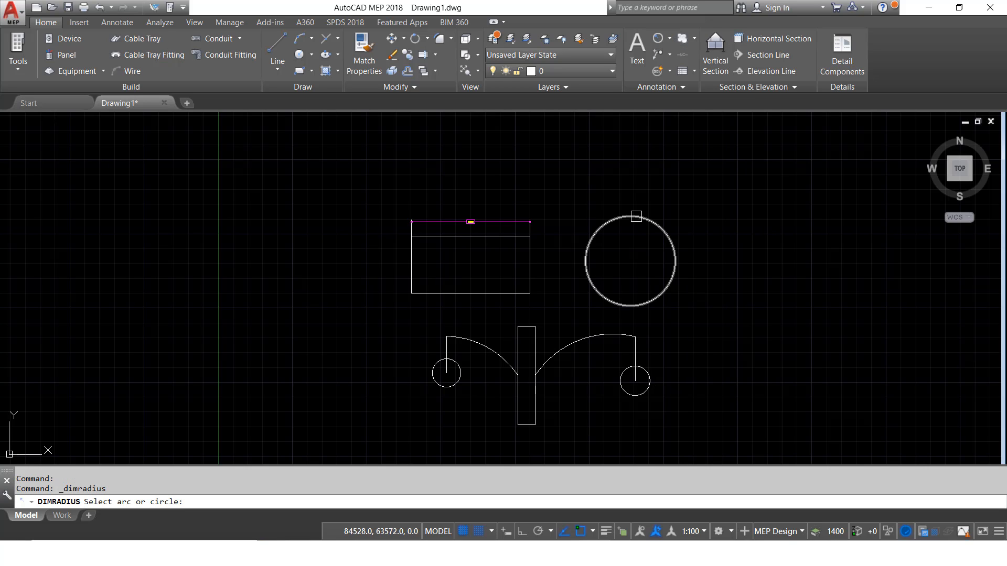
pyautogui.click(636, 216)
pyautogui.scroll(4, 784, 180)
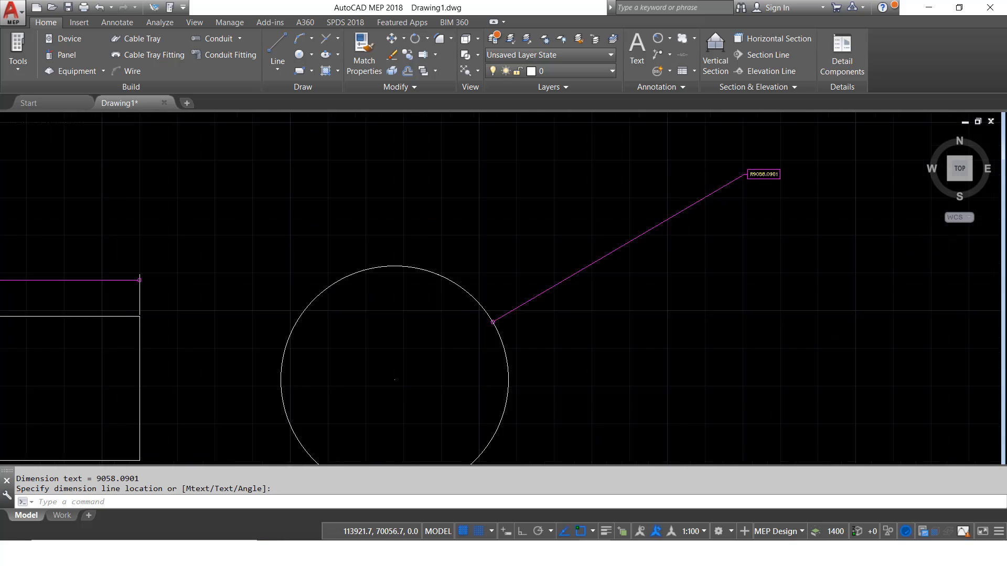
pyautogui.scroll(2, 771, 190)
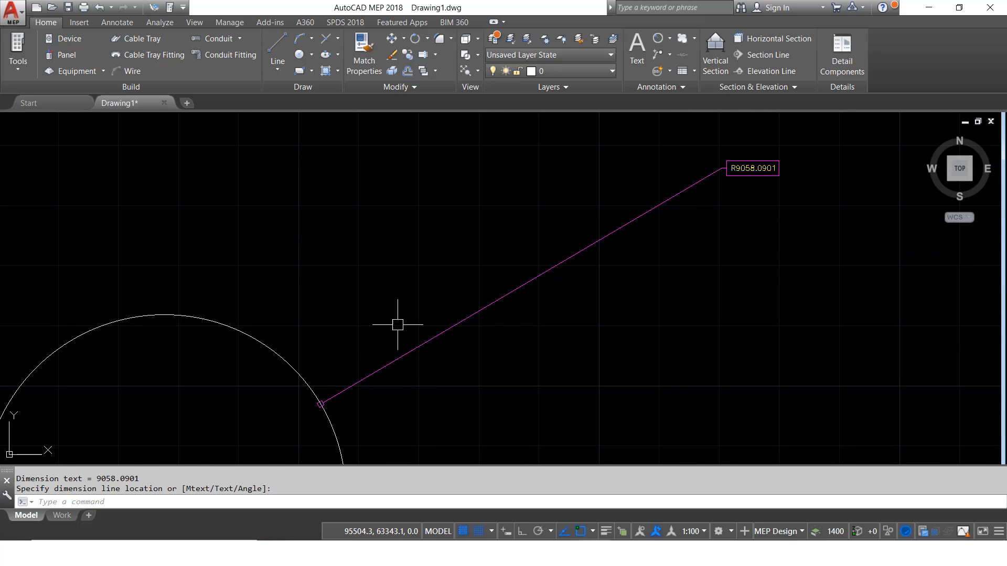
pyautogui.scroll(2, 755, 169)
pyautogui.scroll(-2, 755, 166)
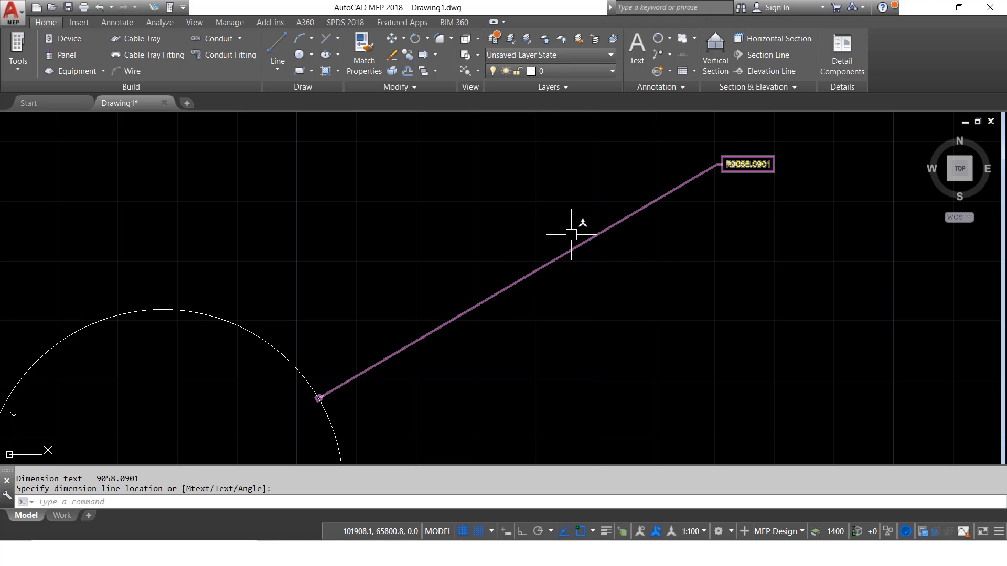
pyautogui.press('space')
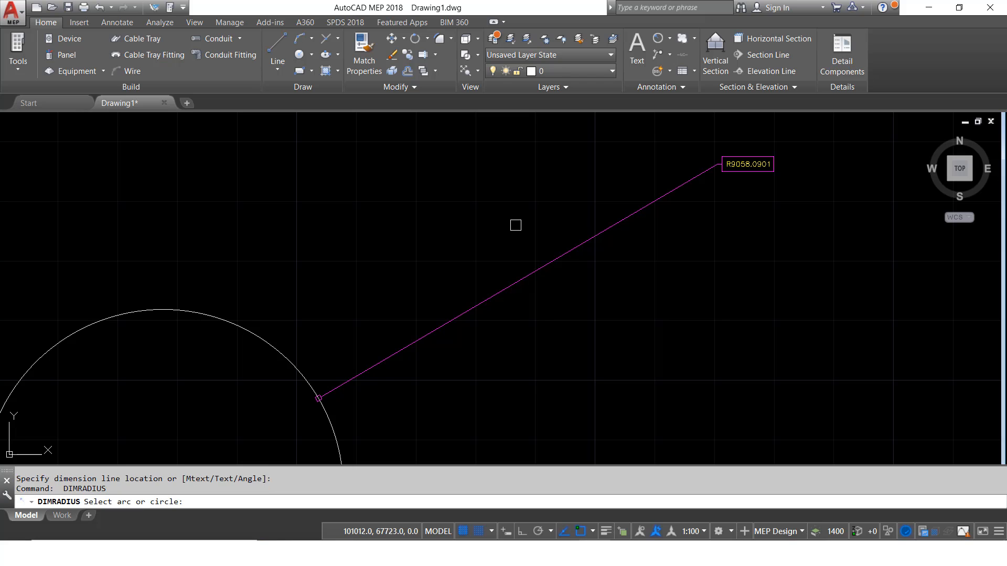
pyautogui.press('Escape')
# Step: Set the Annotative dimension style's text color to Green and its text style to Arial-Bold
pyautogui.write('D')
pyautogui.press('Return')
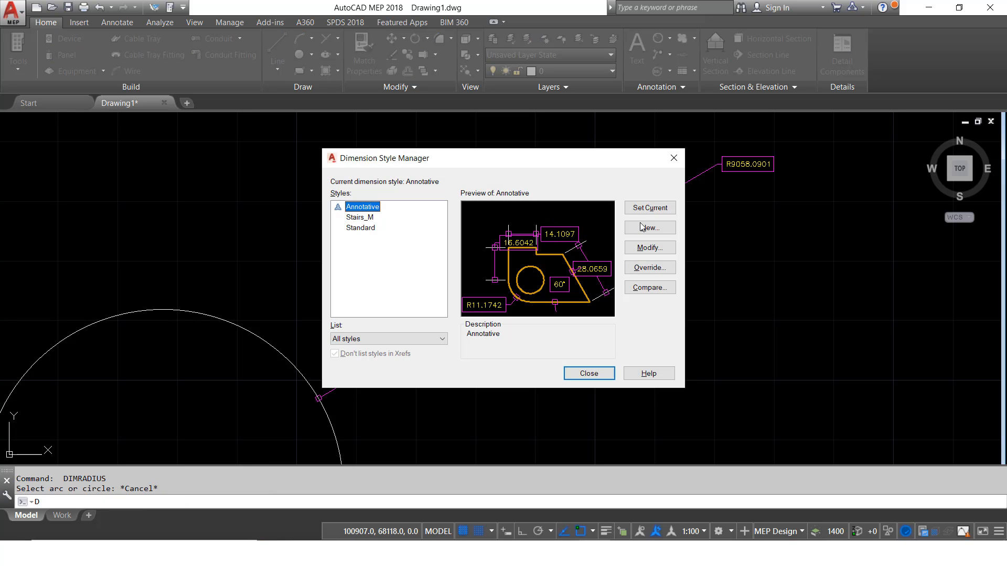
pyautogui.click(650, 248)
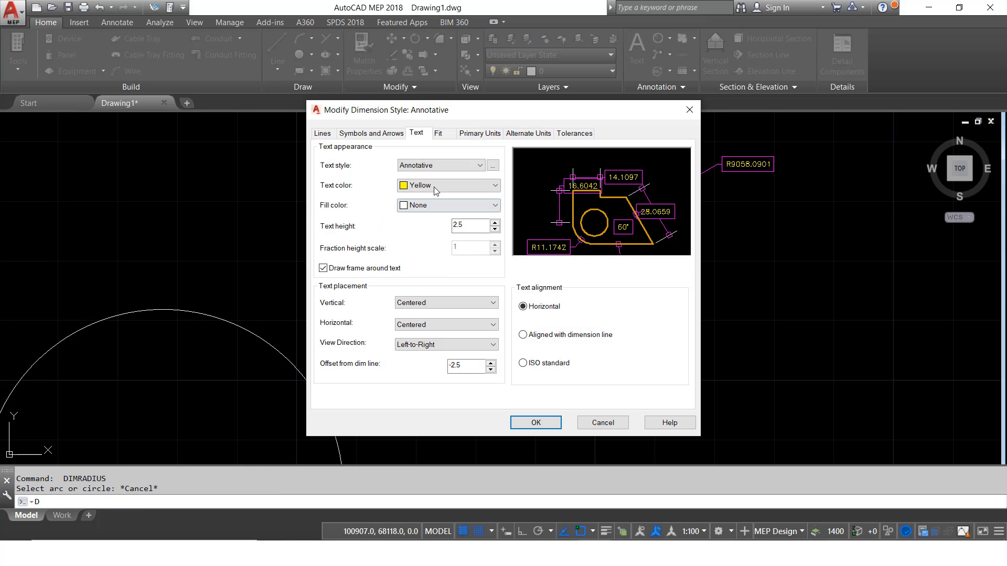
pyautogui.click(435, 188)
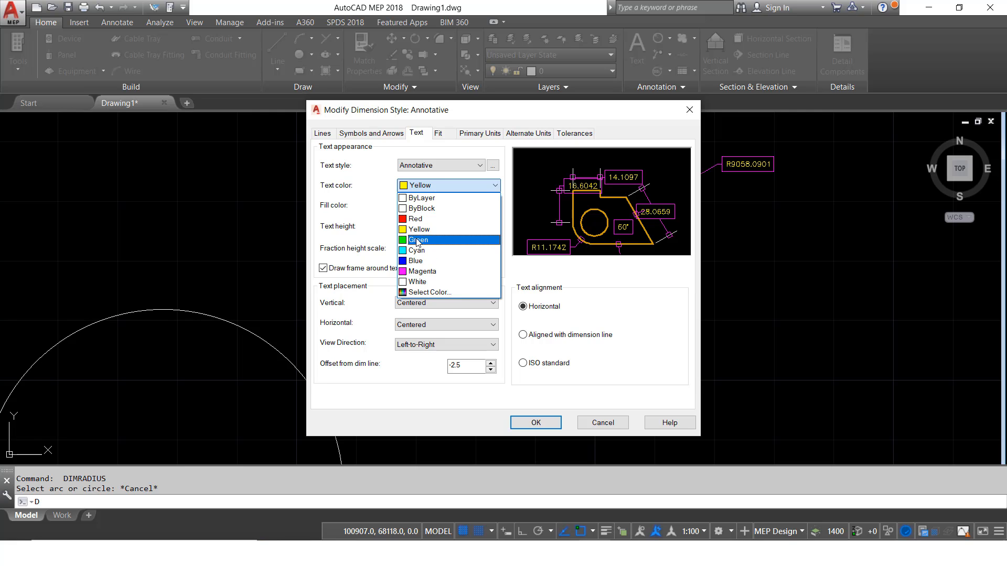
pyautogui.click(434, 241)
pyautogui.click(462, 165)
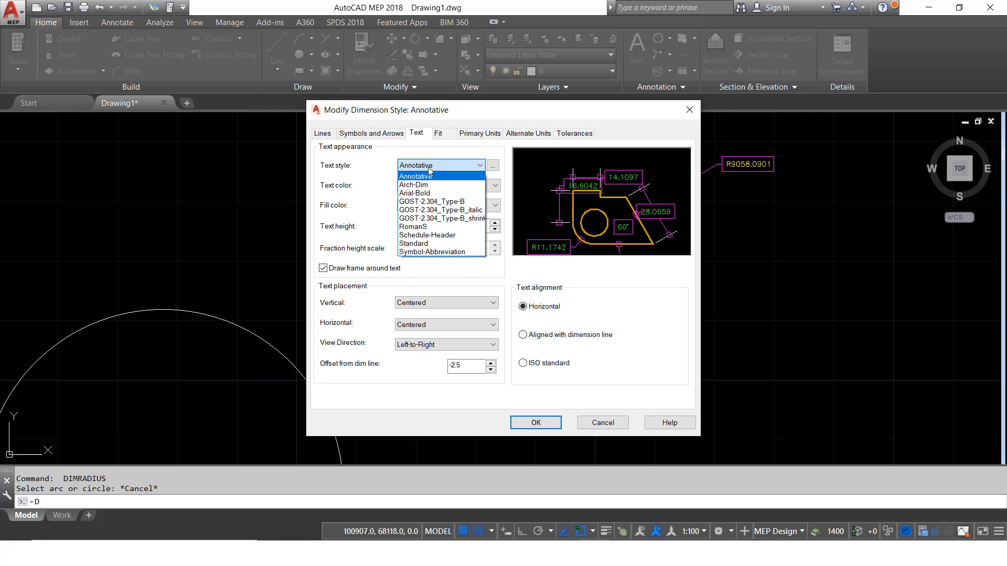
pyautogui.click(419, 193)
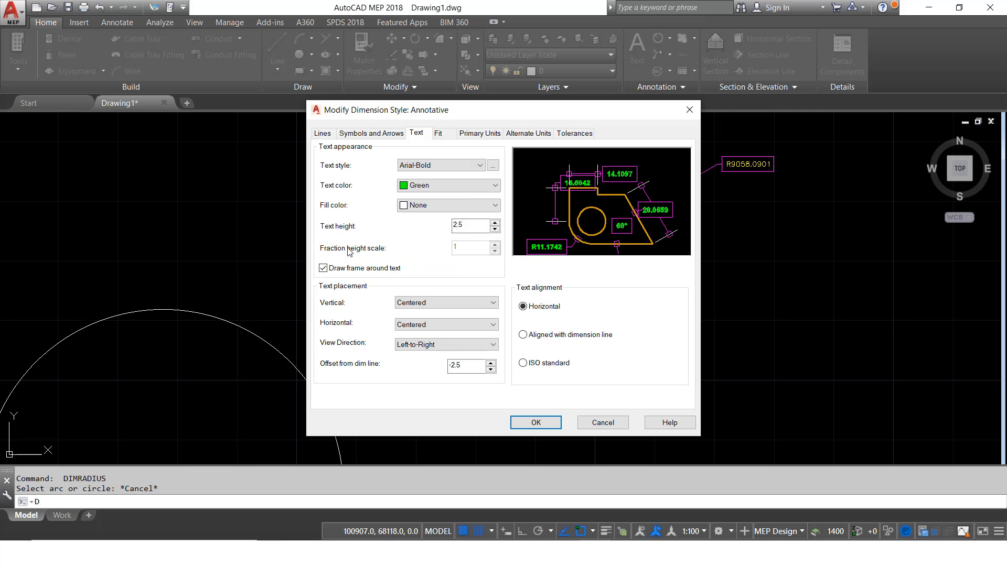
# Step: Set the first and second arrowheads of the Annotative dimension style to Closed filled
pyautogui.click(438, 134)
pyautogui.click(399, 134)
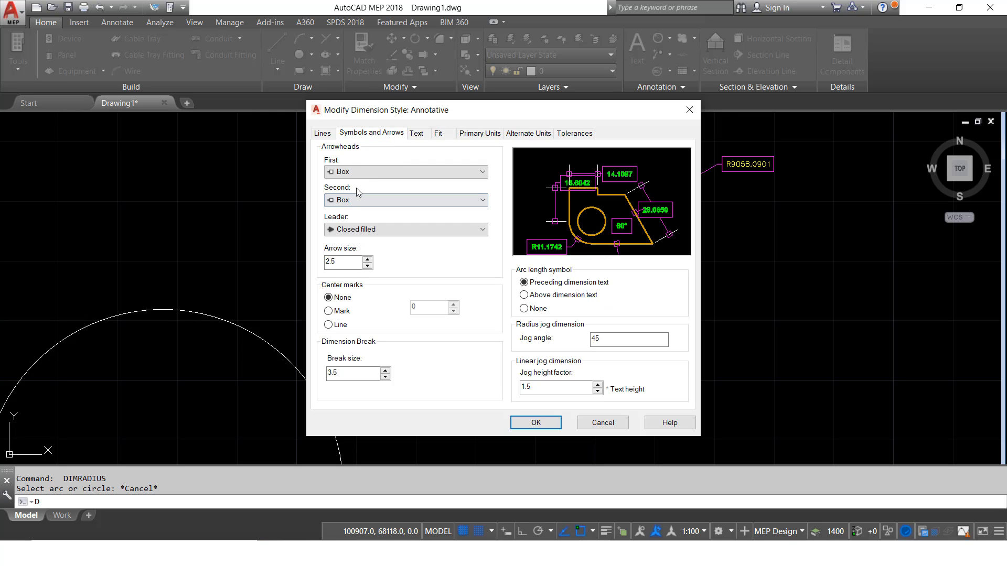
pyautogui.click(361, 173)
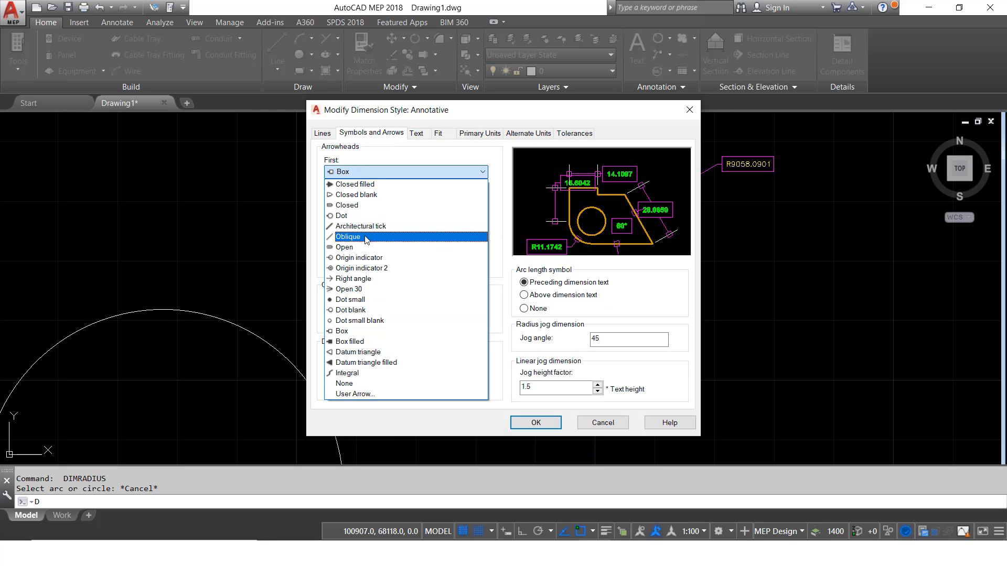
pyautogui.click(363, 185)
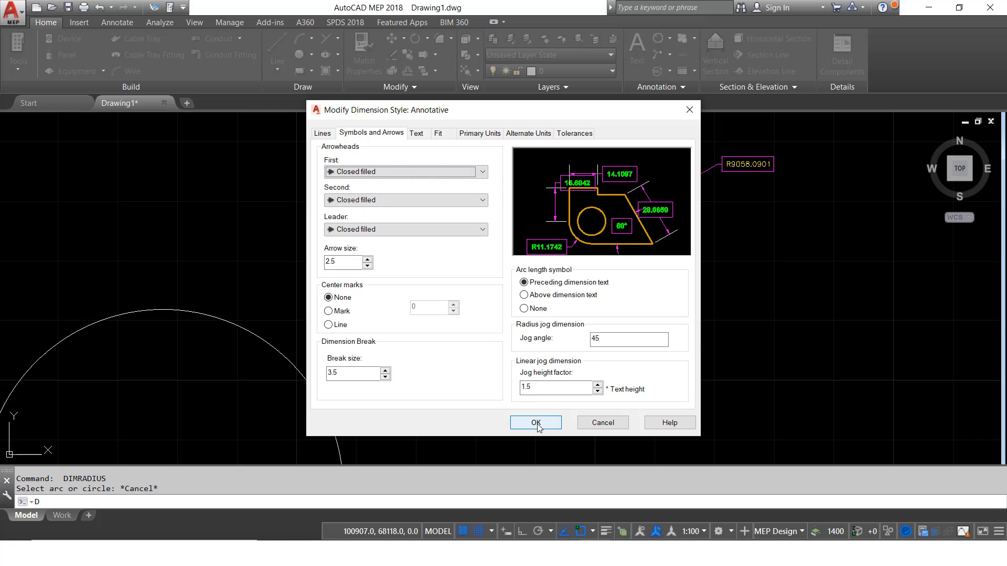
# Step: Try other arrow sizes such as 3.5 for the Annotative dimension style and return the size to 2.5
pyautogui.click(368, 260)
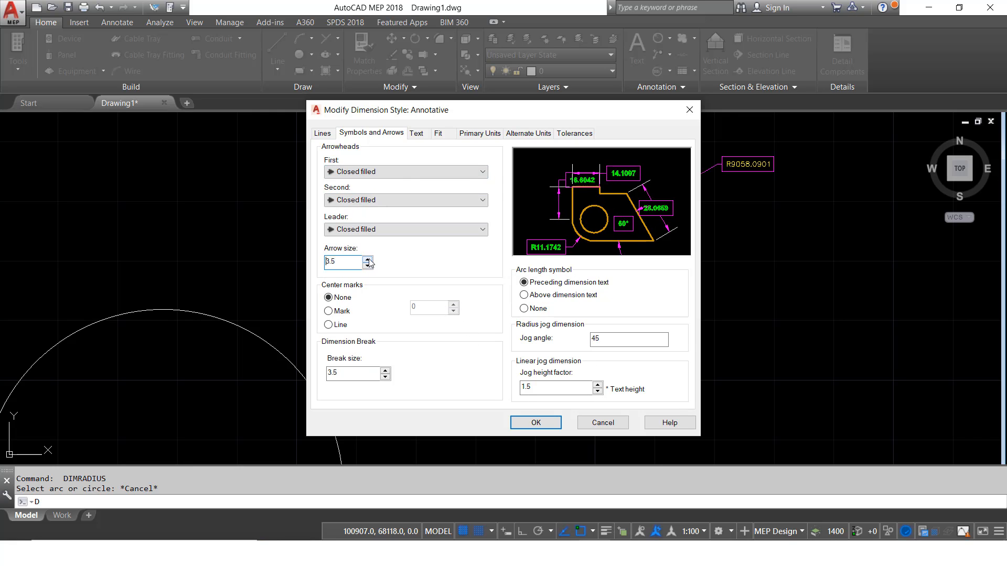
pyautogui.click(368, 260)
pyautogui.click(368, 266)
pyautogui.click(367, 266)
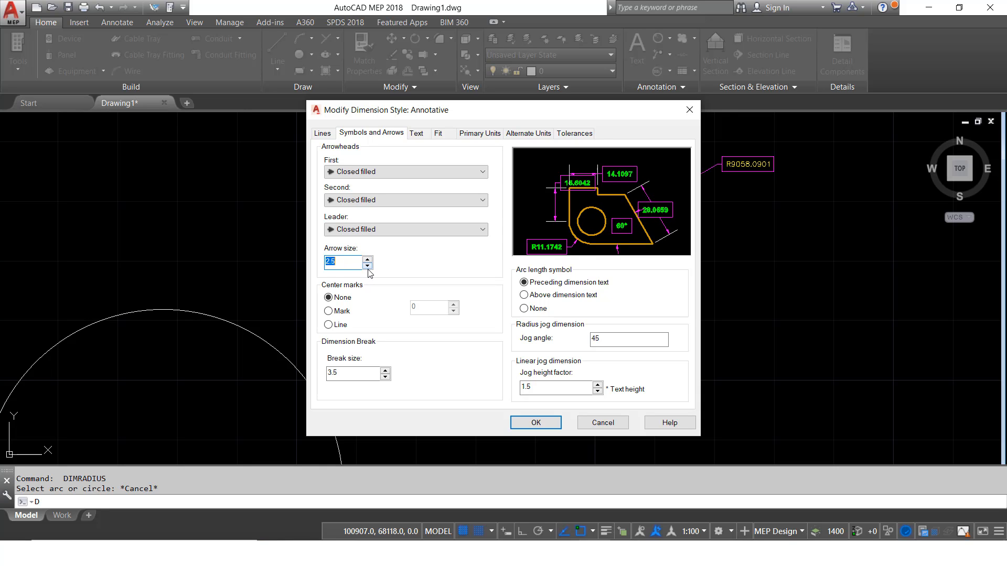
pyautogui.click(368, 266)
pyautogui.click(367, 259)
# Step: Accept the style changes, close the Dimension Style Manager and check the circle's radius dimension
pyautogui.click(535, 423)
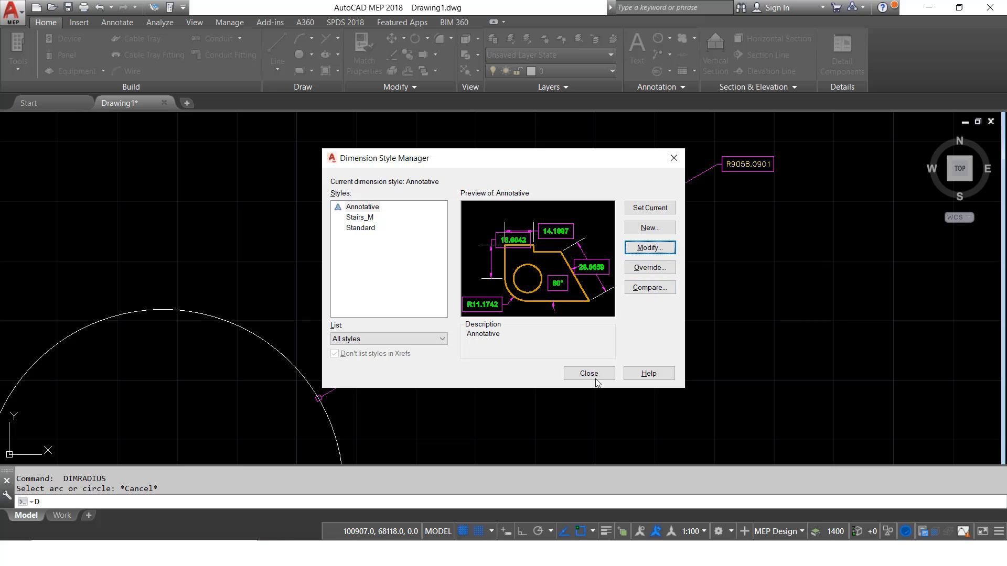
pyautogui.click(595, 376)
pyautogui.scroll(4, 766, 158)
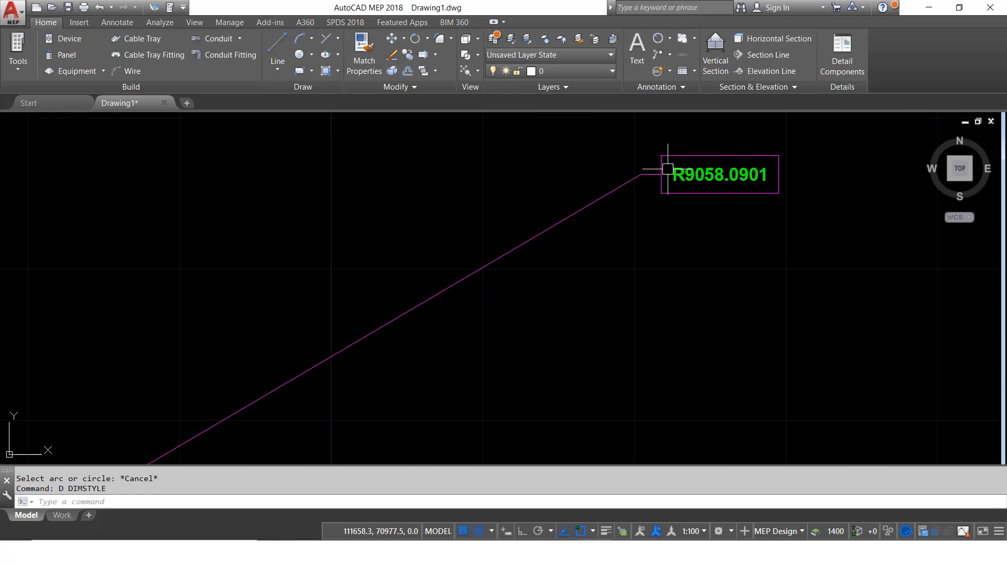
pyautogui.scroll(-4, 757, 157)
pyautogui.scroll(6, 748, 168)
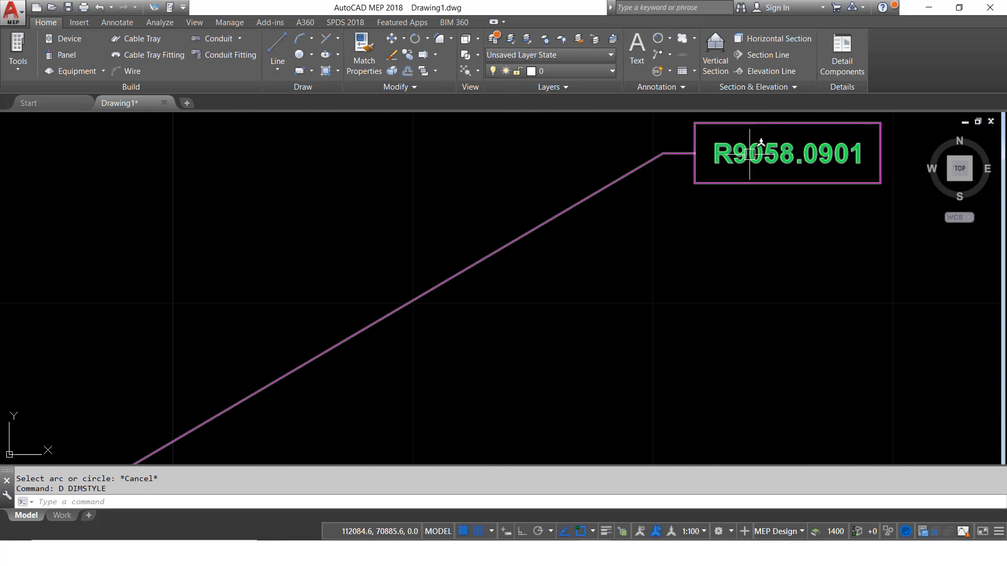
pyautogui.scroll(2, 731, 156)
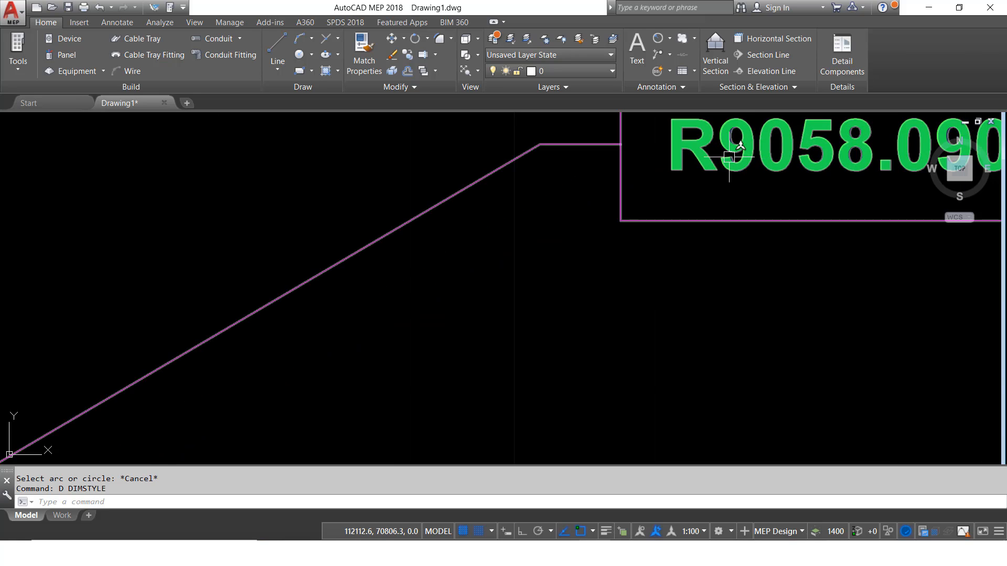
pyautogui.scroll(-6, 750, 158)
pyautogui.scroll(4, 773, 155)
pyautogui.scroll(-10, 557, 243)
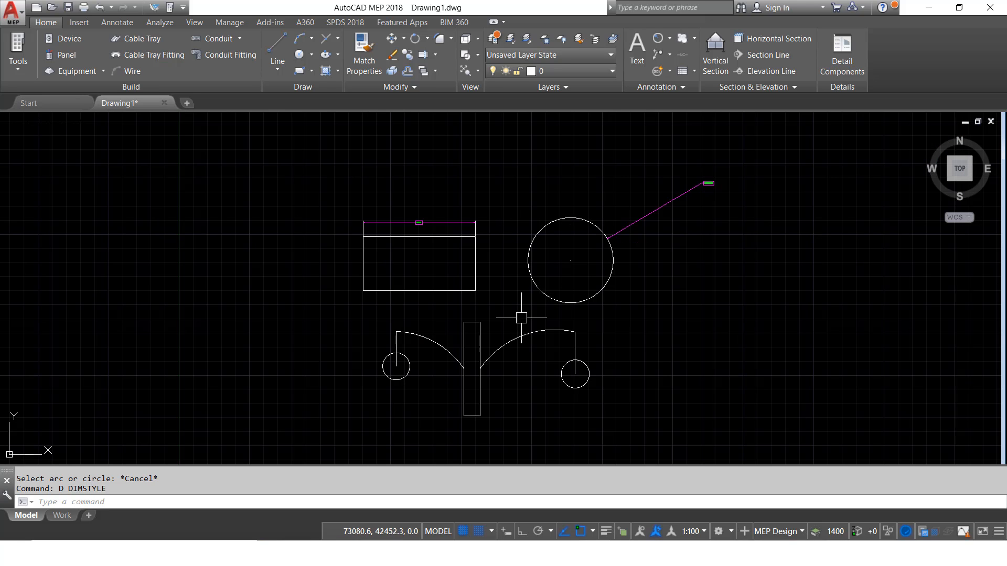
# Step: Add an arc length dimension to the arc on the right of the upright rectangle, placed above the arc
pyautogui.scroll(4, 521, 317)
pyautogui.click(669, 54)
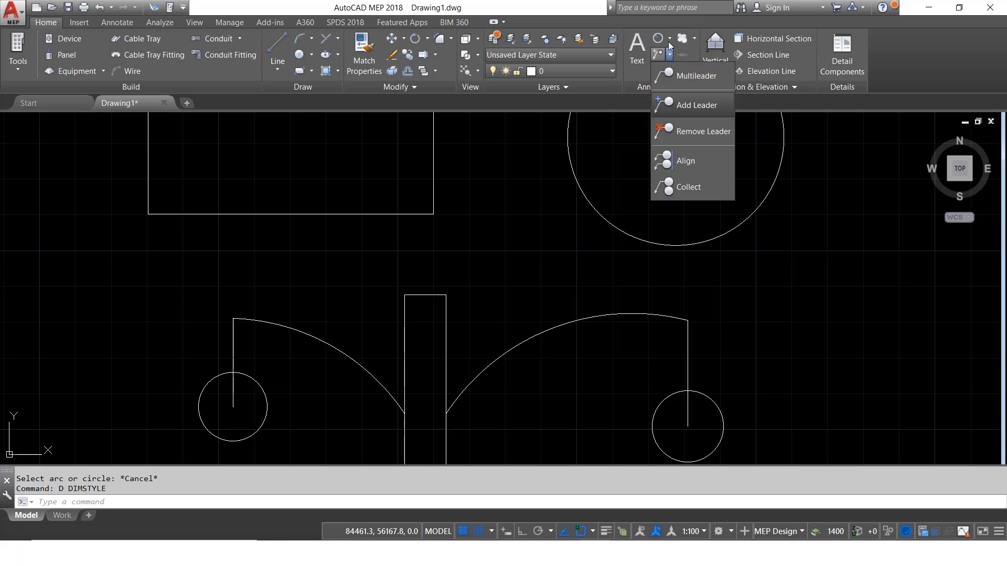
pyautogui.click(668, 39)
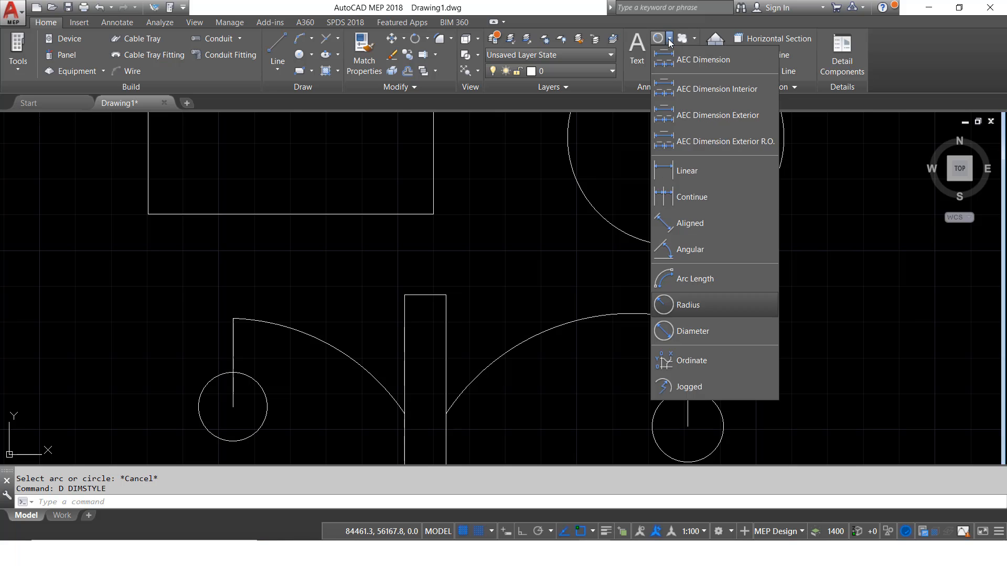
pyautogui.click(699, 276)
pyautogui.scroll(-4, 540, 282)
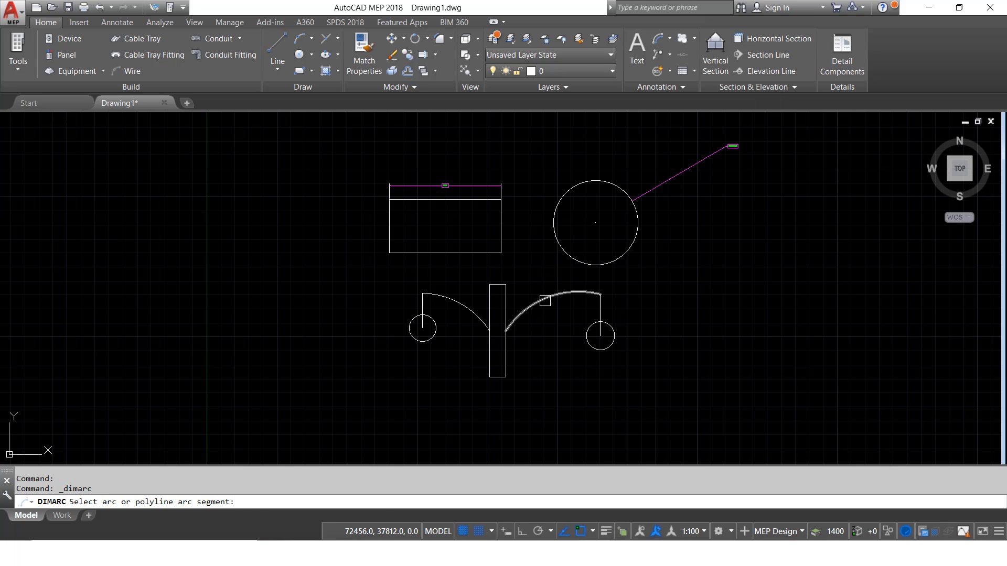
pyautogui.click(540, 300)
pyautogui.click(529, 258)
pyautogui.scroll(7, 525, 266)
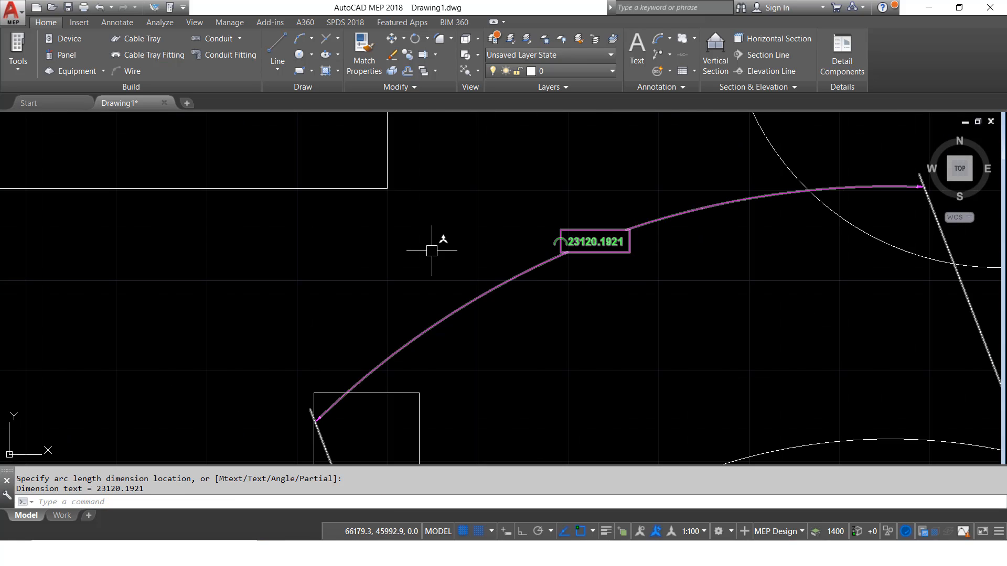
# Step: Examine the text, frame and arrowheads of the linear and arc length dimensions
pyautogui.scroll(-6, 430, 263)
pyautogui.moveTo(526, 192); pyautogui.dragTo(518, 319, button='middle')
pyautogui.scroll(4, 381, 289)
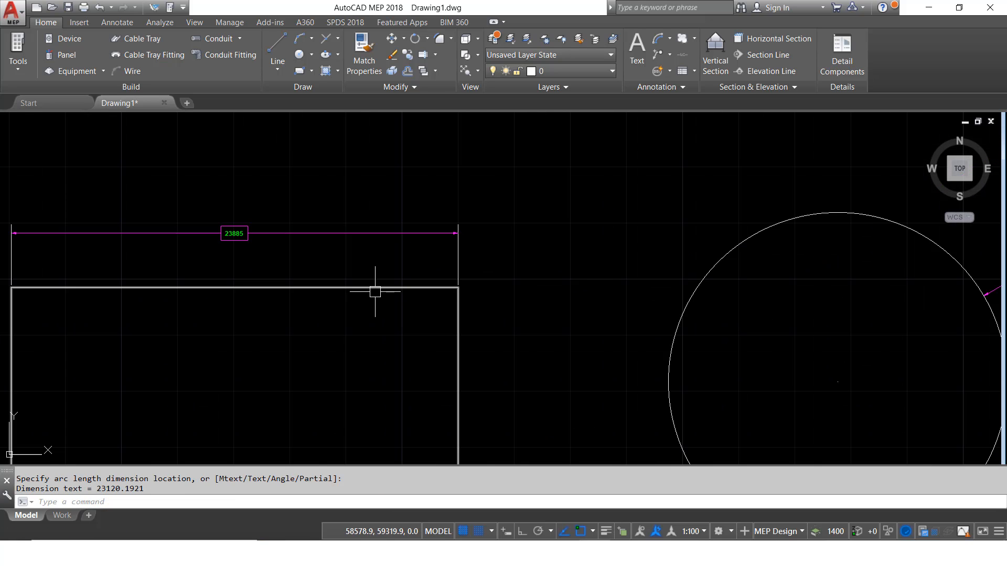
pyautogui.moveTo(590, 379); pyautogui.dragTo(536, 171, button='middle')
pyautogui.moveTo(553, 336); pyautogui.dragTo(553, 341, button='middle')
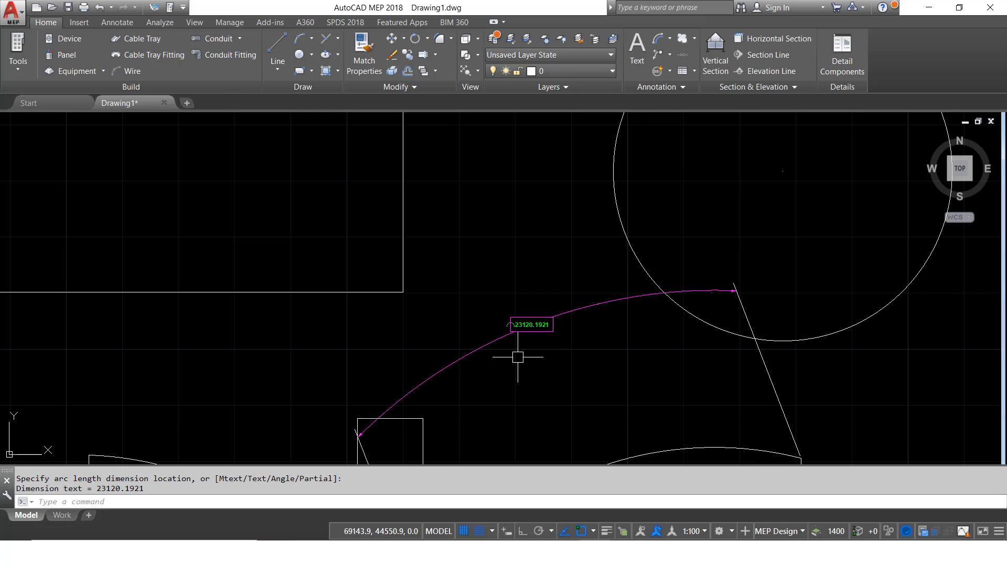
pyautogui.scroll(3, 534, 351)
pyautogui.scroll(1, 542, 351)
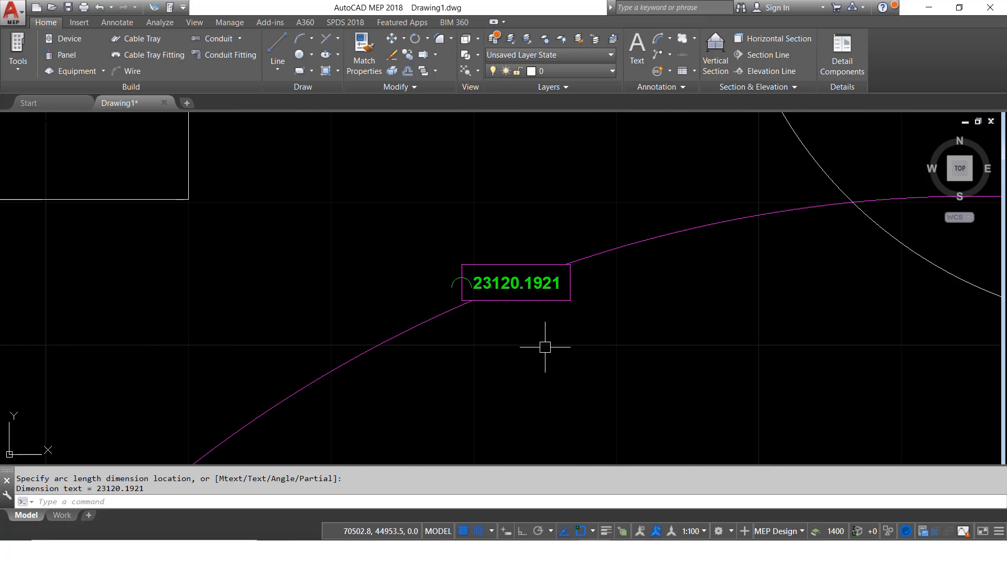